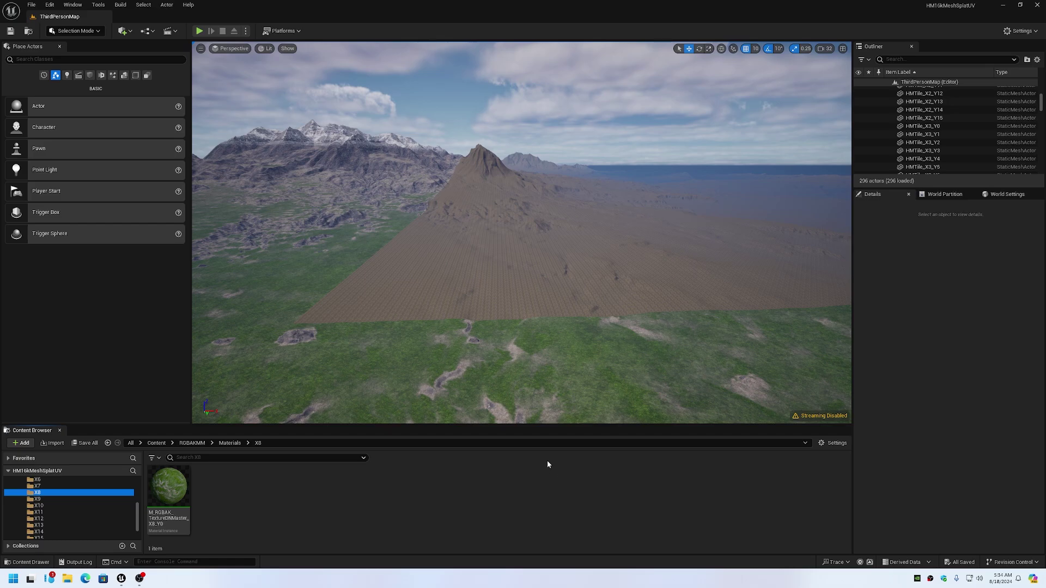
Duplicate the X8_Y0 material instance in the X8 materials folder, keeping the suggested name, and open the copy for editing
{"action": "left_click_drag", "start_coordinate": [545, 305], "coordinate": [403, 278]}
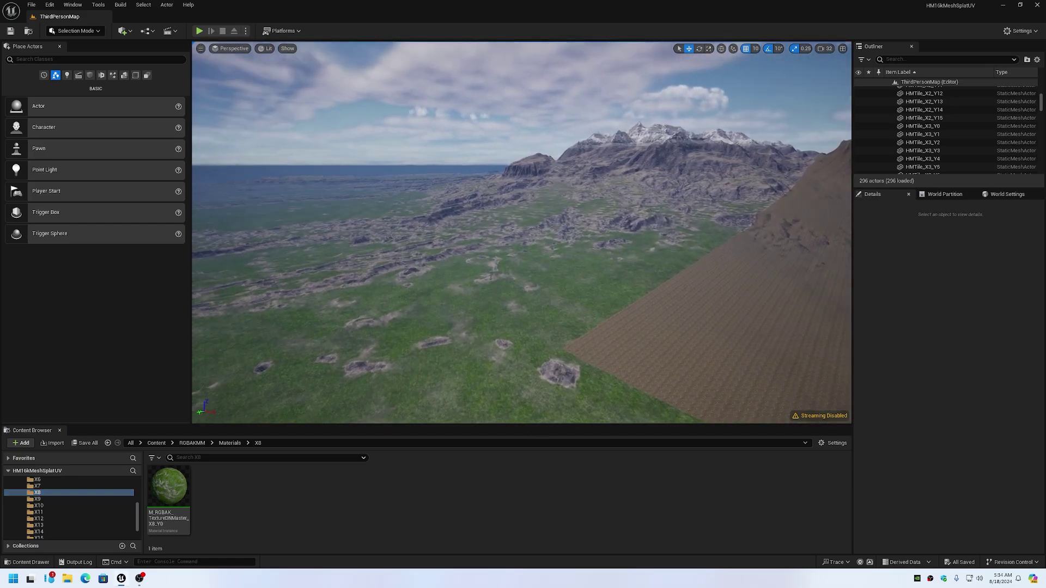
{"action": "right_click_drag", "start_coordinate": [360, 381], "coordinate": [510, 416]}
{"action": "key", "text": "s"}
{"action": "key", "text": "w"}
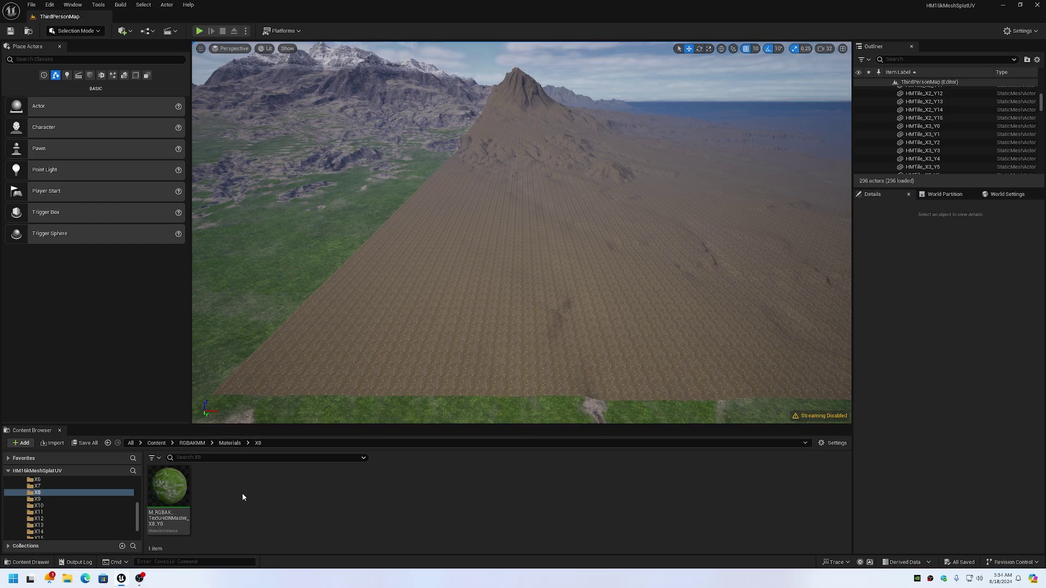
{"action": "right_click", "coordinate": [167, 484]}
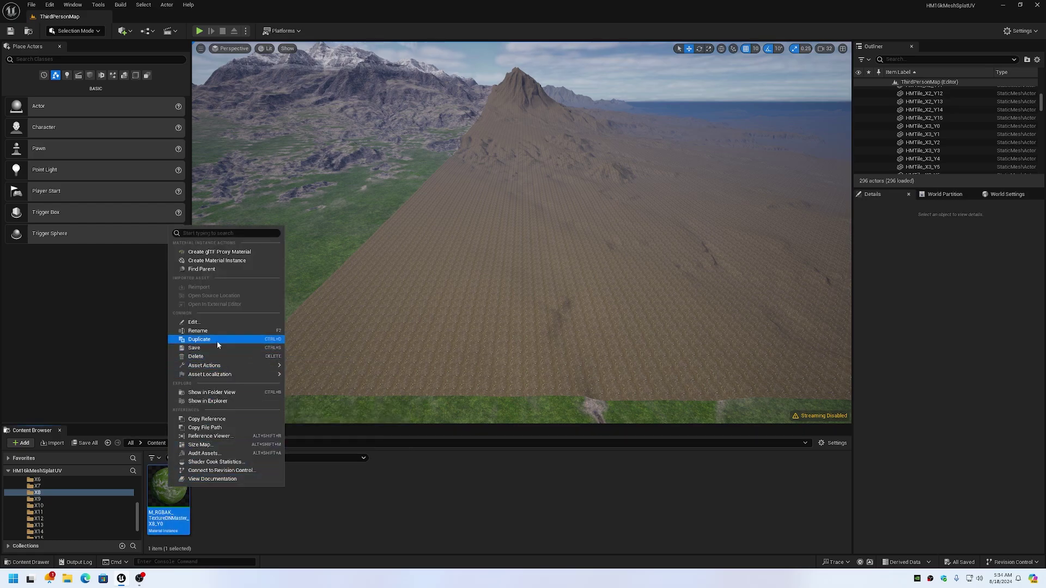
{"action": "left_click", "coordinate": [192, 339]}
{"action": "key", "text": "Return"}
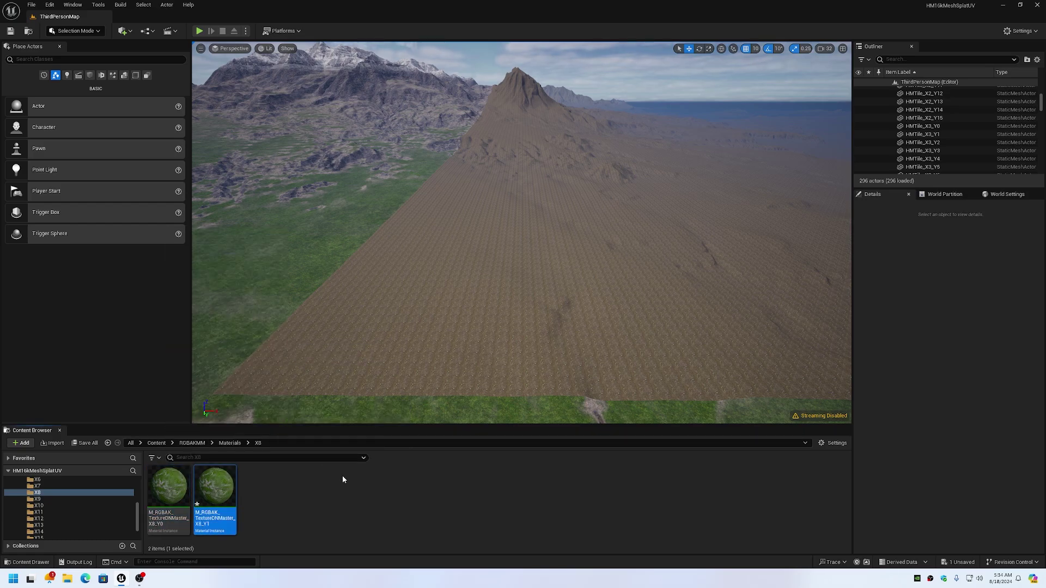
{"action": "key", "text": "Return"}
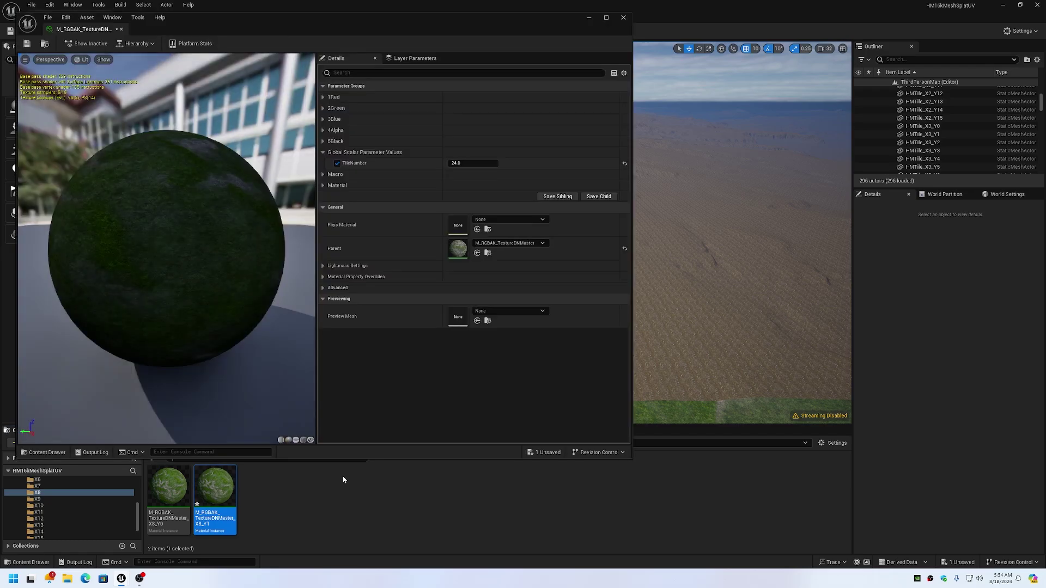
Set the X8_Y1 material's TileNumber to 40, save it, and apply it to the nearest brown terrain tile
{"action": "left_click", "coordinate": [473, 163]}
{"action": "type", "text": "+16"}
{"action": "key", "text": "Return"}
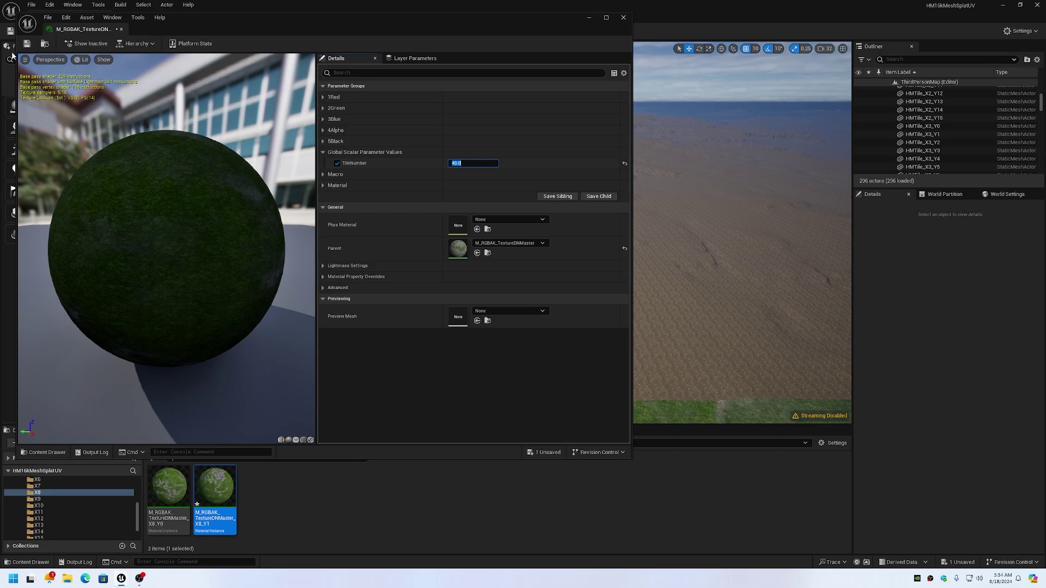
{"action": "left_click", "coordinate": [26, 45]}
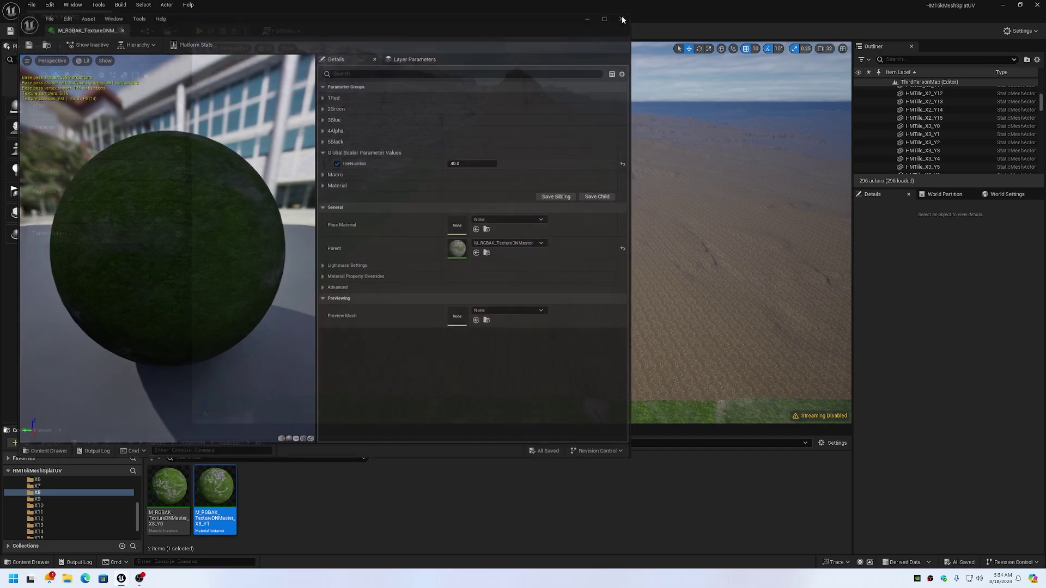
{"action": "left_click", "coordinate": [623, 18]}
{"action": "left_click_drag", "start_coordinate": [216, 486], "coordinate": [493, 239]}
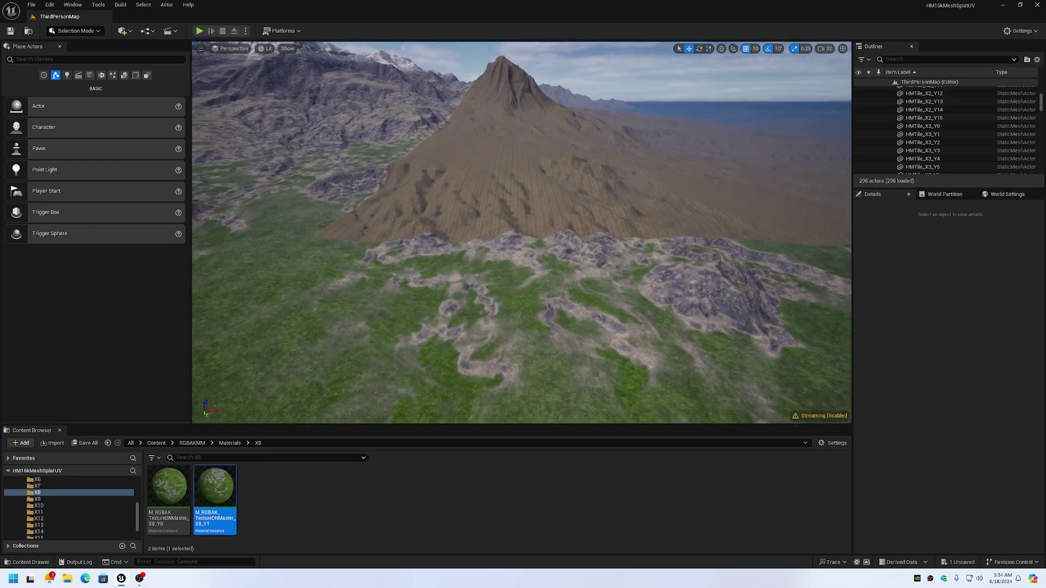
Duplicate the X8_Y1 material instance, keeping the suggested name, and open the copy for editing
{"action": "left_click_drag", "start_coordinate": [510, 305], "coordinate": [511, 253]}
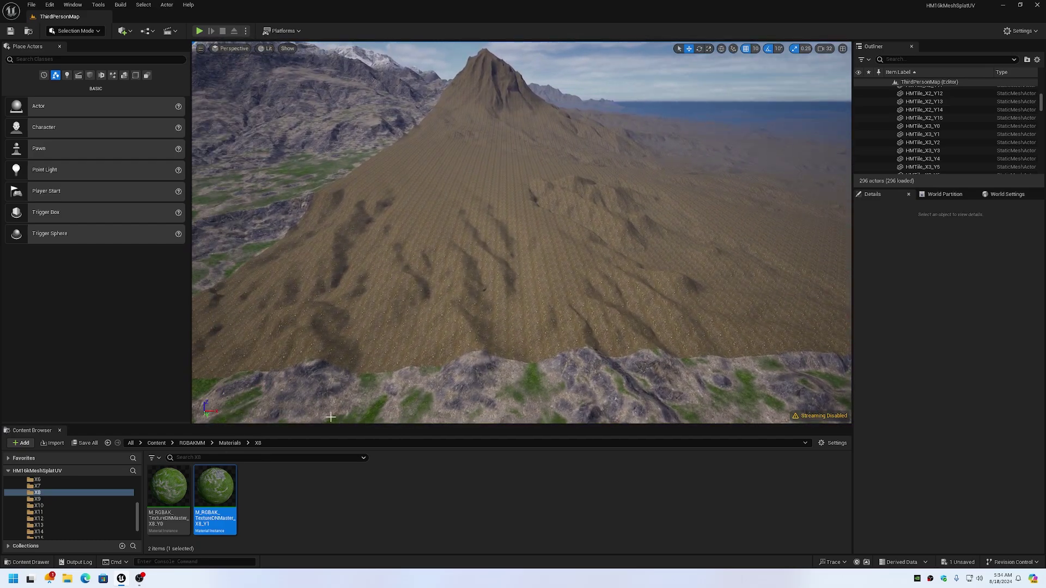
{"action": "right_click", "coordinate": [217, 492]}
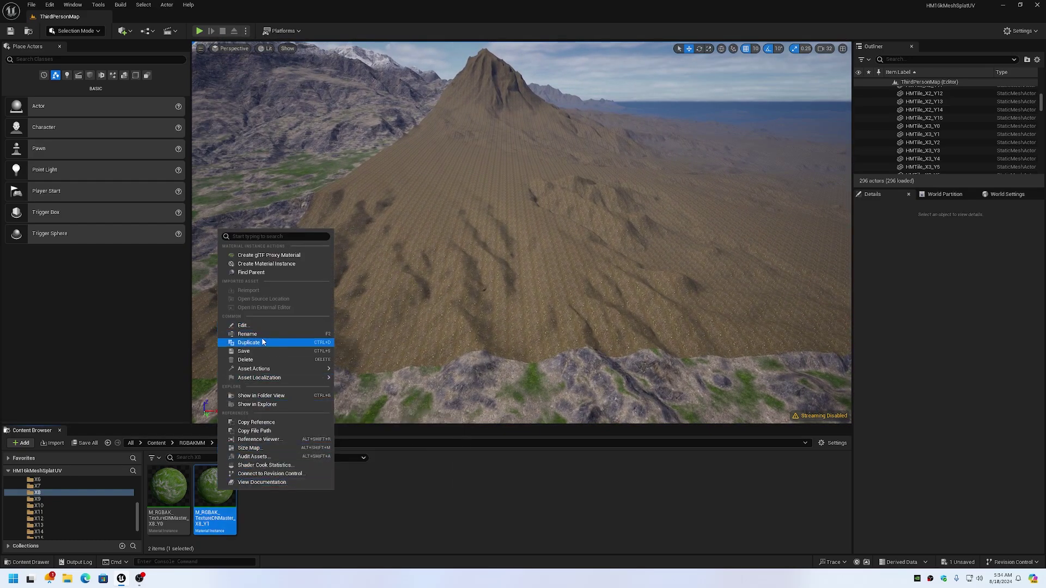
{"action": "left_click", "coordinate": [262, 342]}
{"action": "key", "text": "Return"}
{"action": "key", "text": "Return"}
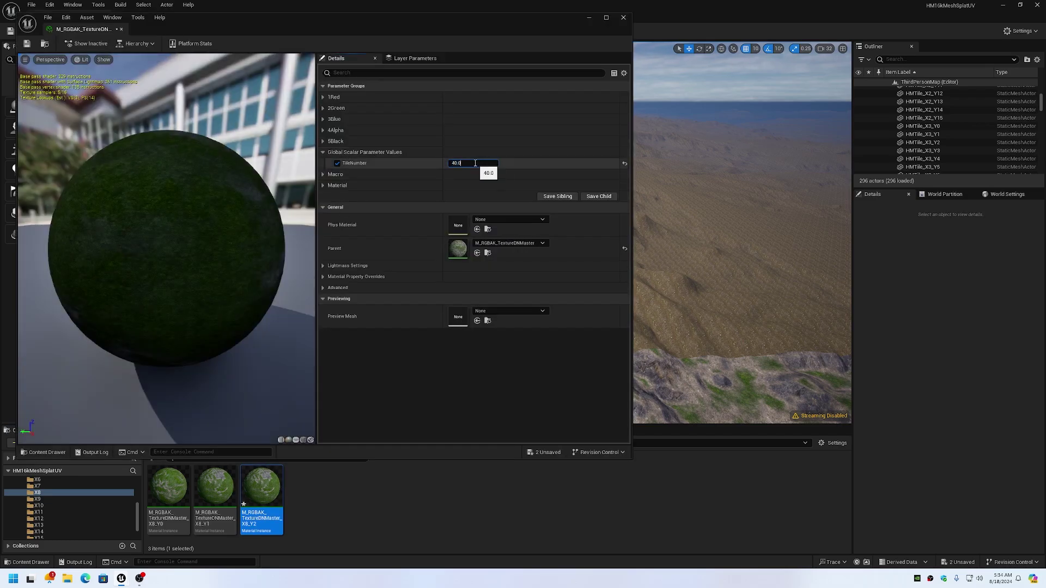
Set the X8_Y2 material's TileNumber to 56, save it, and apply it to the next brown tile before the peak
{"action": "type", "text": "6"}
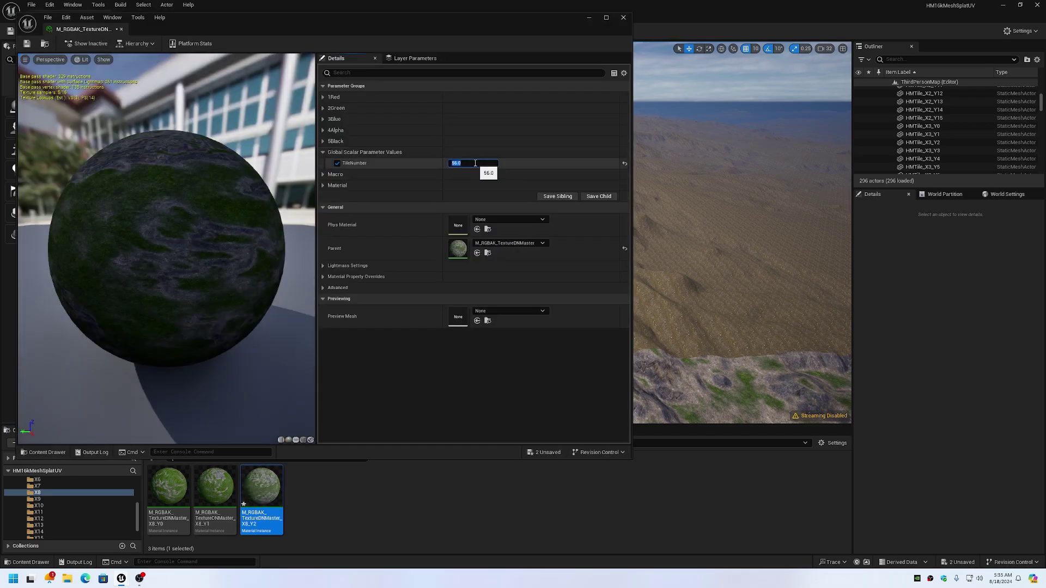
{"action": "key", "text": "Return"}
{"action": "left_click", "coordinate": [27, 44]}
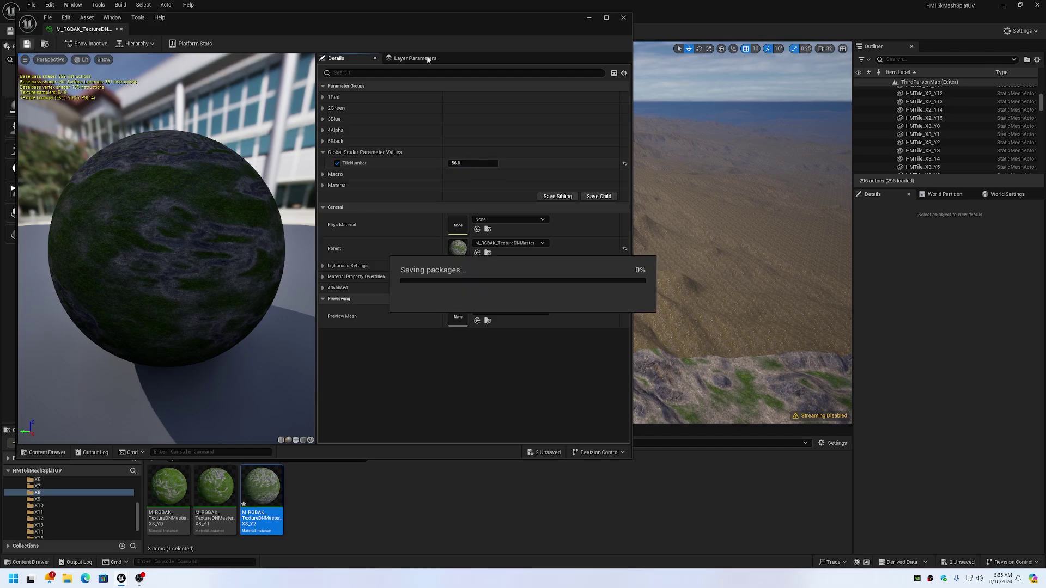
{"action": "left_click", "coordinate": [623, 17]}
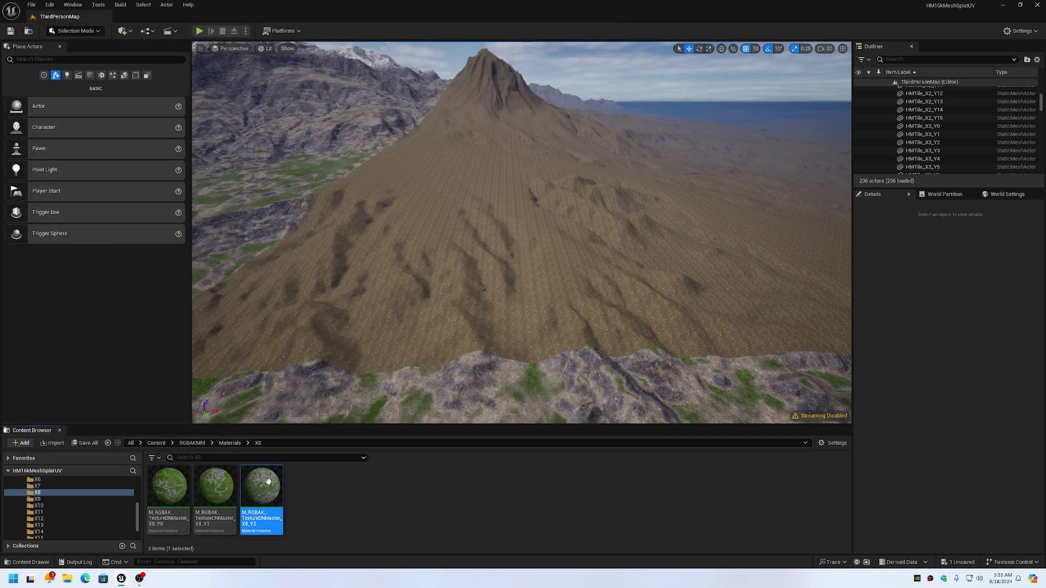
{"action": "left_click_drag", "start_coordinate": [261, 487], "coordinate": [510, 315]}
Duplicate the X8_Y2 material instance, keeping the suggested name, and open the copy for editing
{"action": "left_click_drag", "start_coordinate": [464, 243], "coordinate": [464, 141]}
{"action": "key", "text": "Up"}
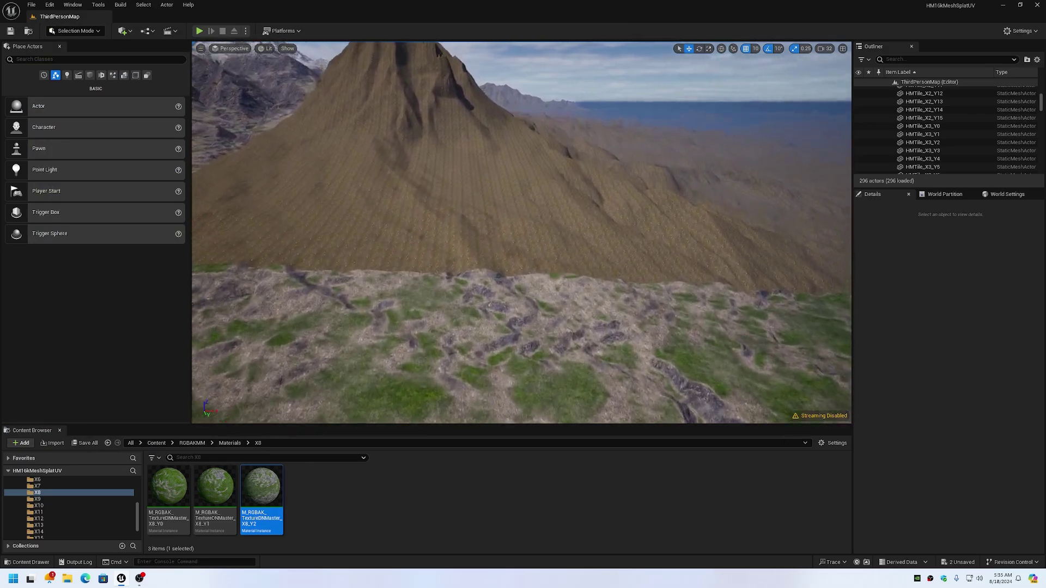
{"action": "key", "text": "Up"}
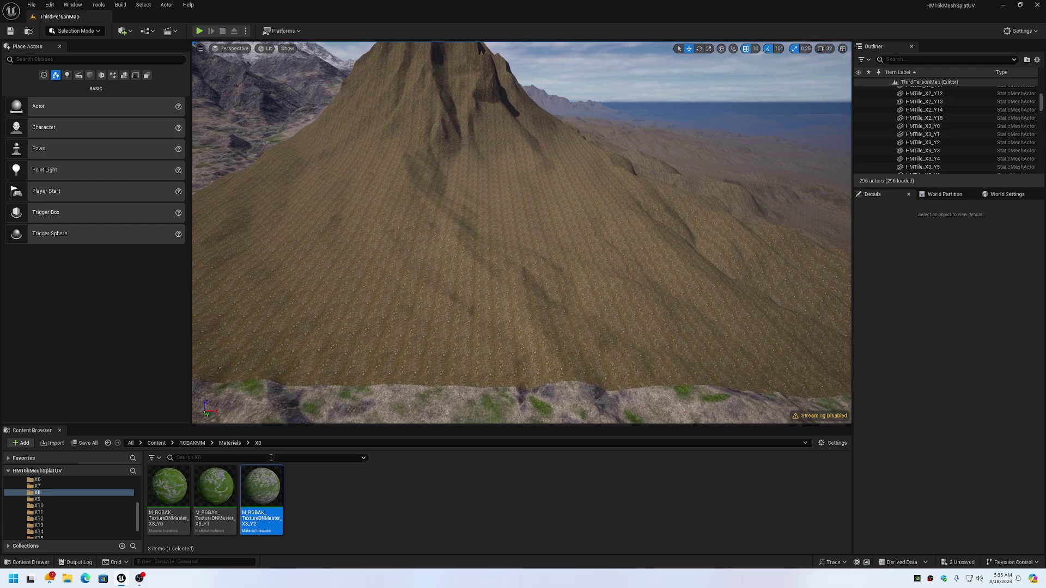
{"action": "mouse_move", "coordinate": [265, 488]}
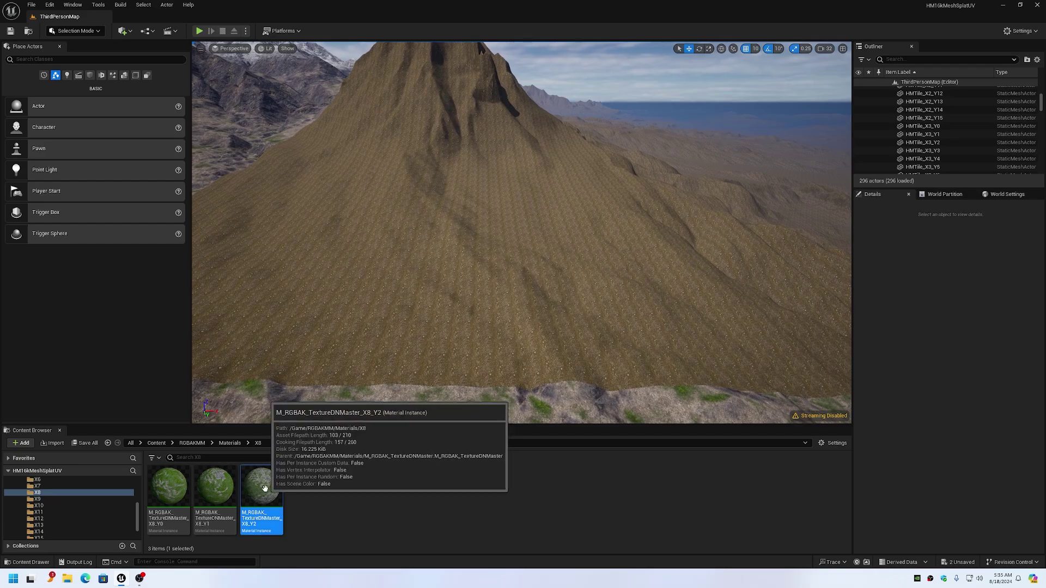
{"action": "right_click", "coordinate": [265, 488]}
{"action": "left_click", "coordinate": [301, 339]}
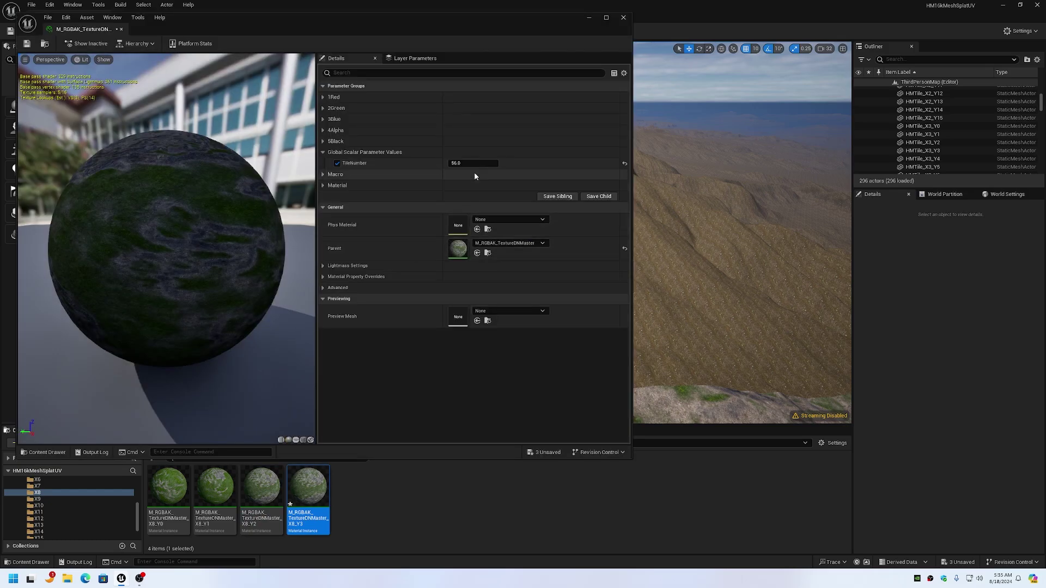
Set the X8_Y3 material's TileNumber to 72, save it, and apply it to the brown tile at the mountain slope
{"action": "left_click", "coordinate": [480, 163]}
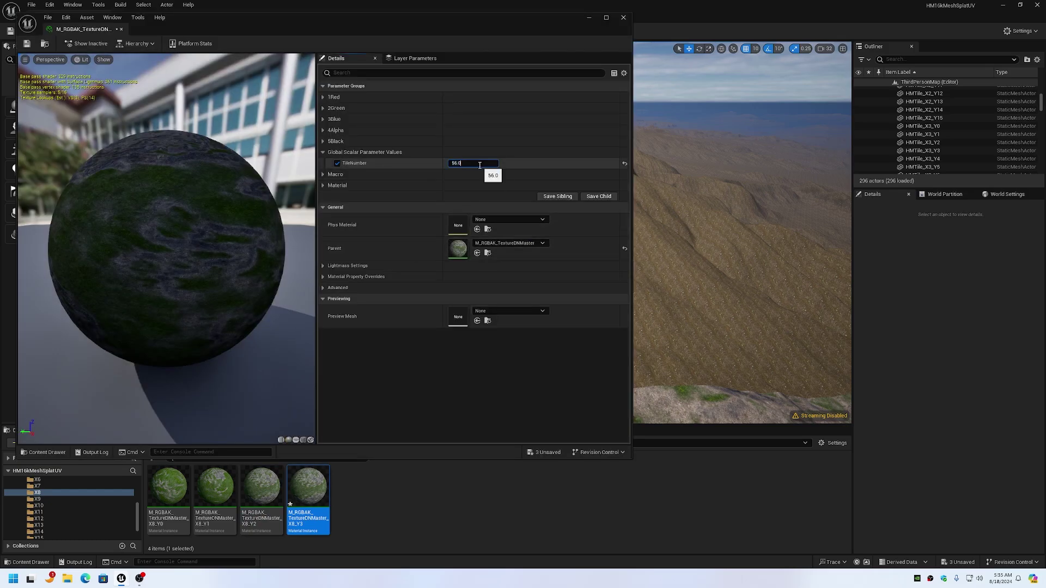
{"action": "type", "text": "72"}
{"action": "key", "text": "Return"}
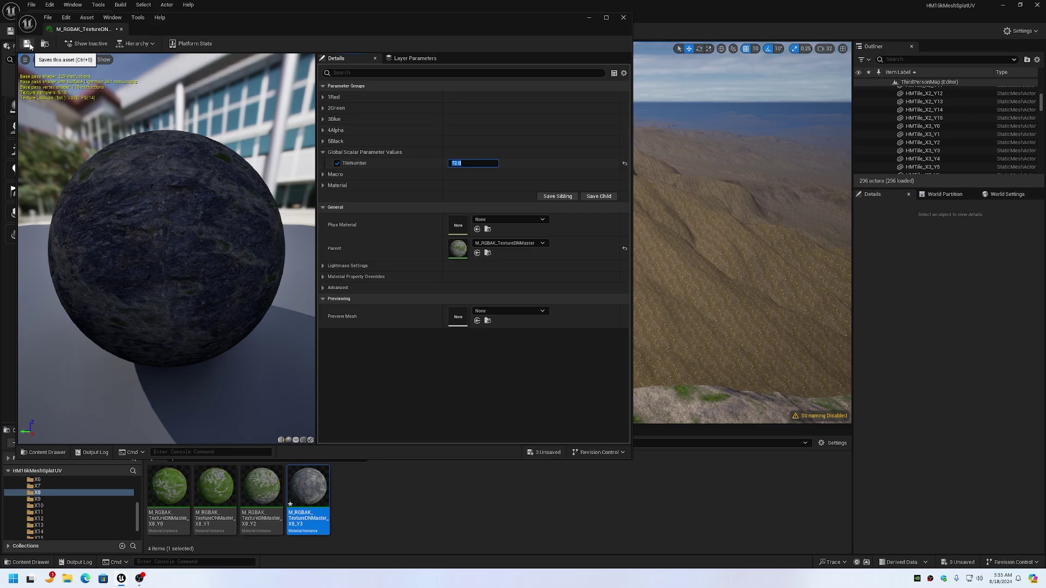
{"action": "left_click", "coordinate": [623, 17]}
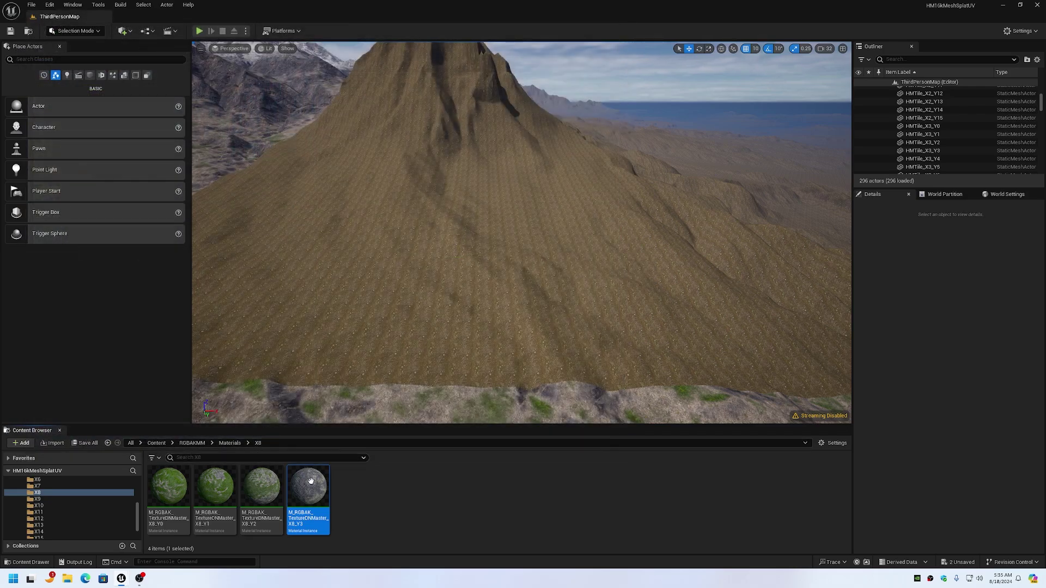
{"action": "left_click_drag", "start_coordinate": [309, 484], "coordinate": [448, 291]}
Duplicate the X8_Y3 material instance, keeping the suggested name, and open the copy for editing
{"action": "key", "text": "e"}
{"action": "right_click_drag", "start_coordinate": [448, 292], "coordinate": [449, 291]}
{"action": "key", "text": "w"}
{"action": "key", "text": "w"}
{"action": "key", "text": "d"}
{"action": "key", "text": "d"}
{"action": "key", "text": "w"}
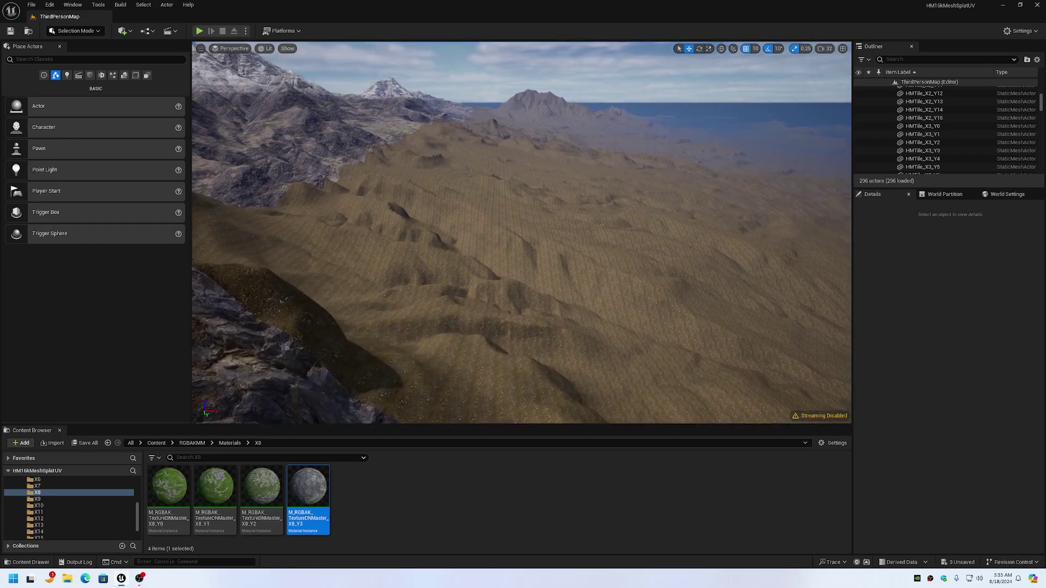
{"action": "right_click", "coordinate": [309, 484]}
{"action": "left_click", "coordinate": [355, 341]}
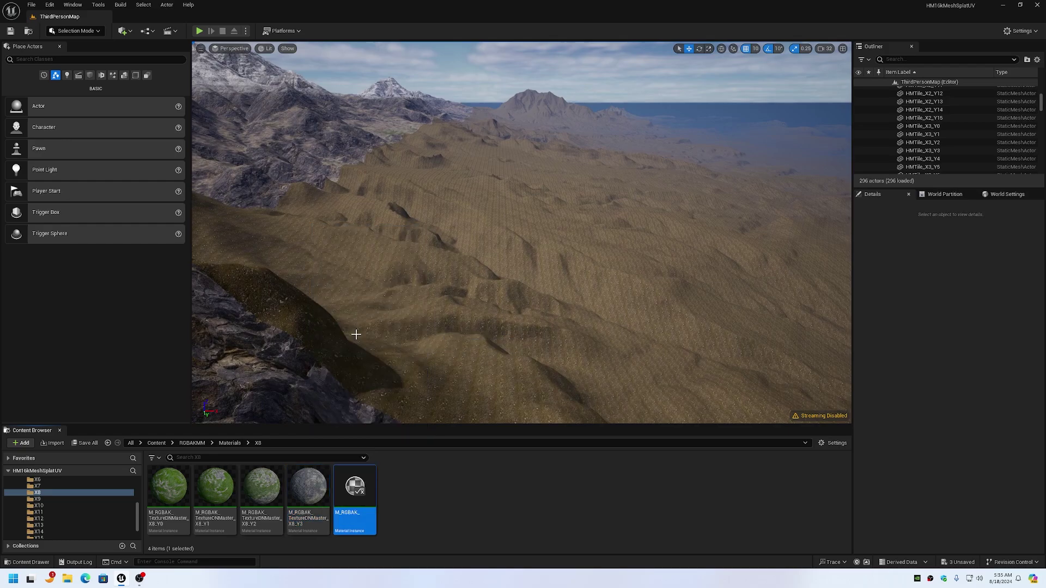
{"action": "key", "text": "Return"}
{"action": "key", "text": "Return"}
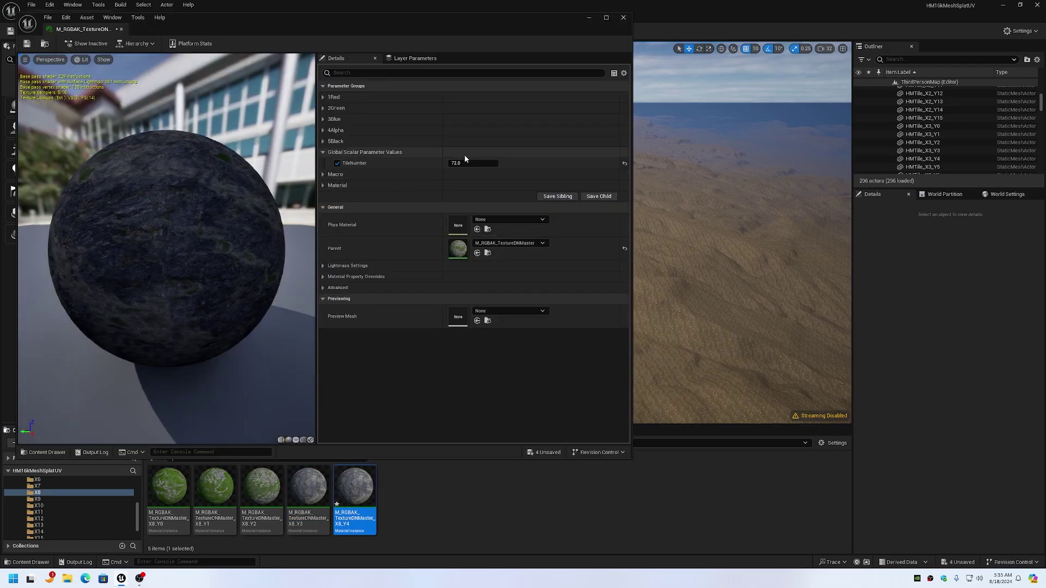
Set the X8_Y4 material's TileNumber to 88, save it, and close its editor
{"action": "left_click", "coordinate": [468, 163]}
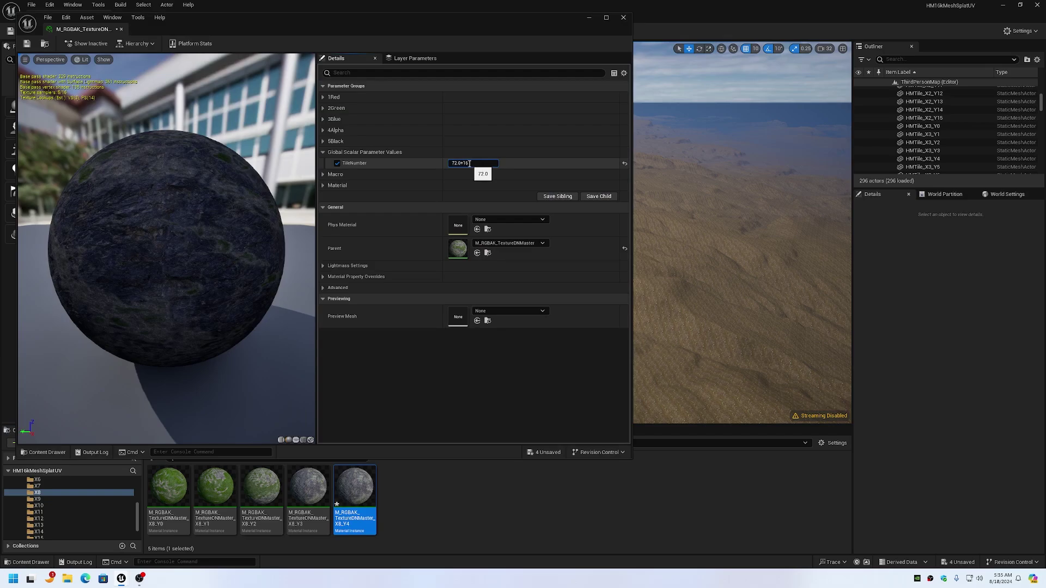
{"action": "key", "text": "Return"}
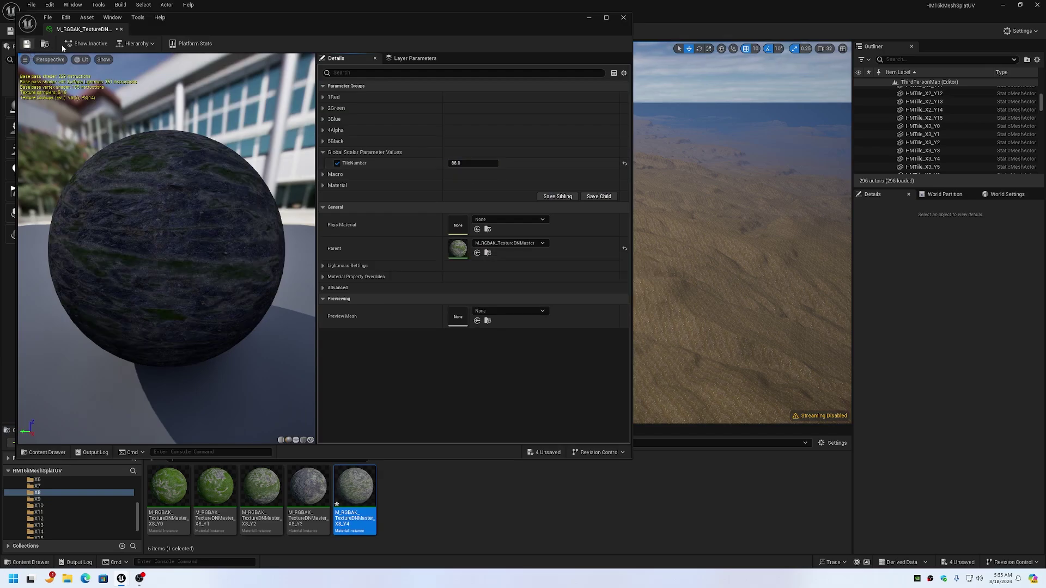
{"action": "left_click", "coordinate": [623, 17]}
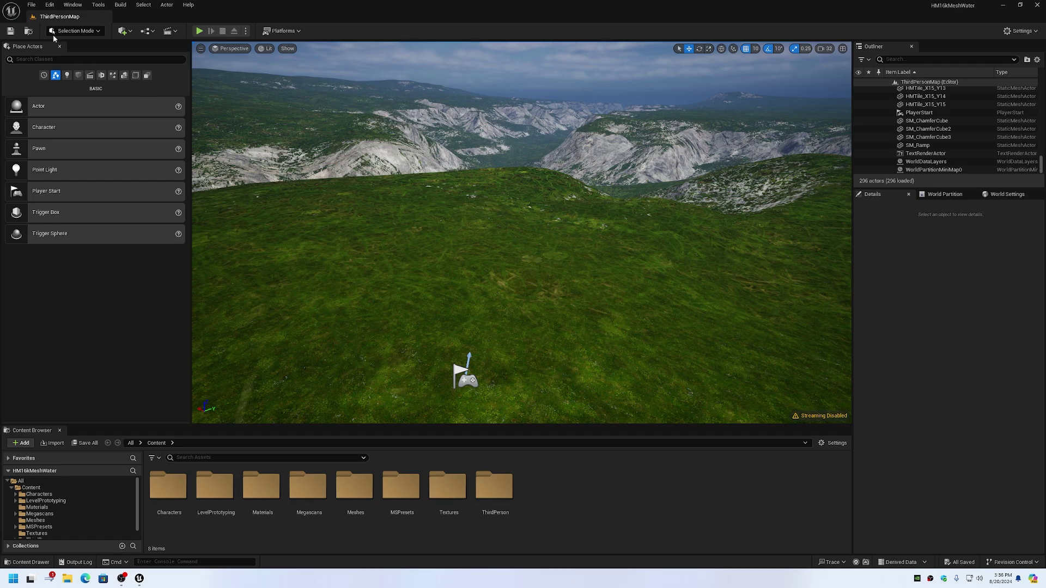
Search the HM16kMeshWater project's plugins for "water" and check whether Water and Water Extras are enabled
{"action": "left_click", "coordinate": [48, 6]}
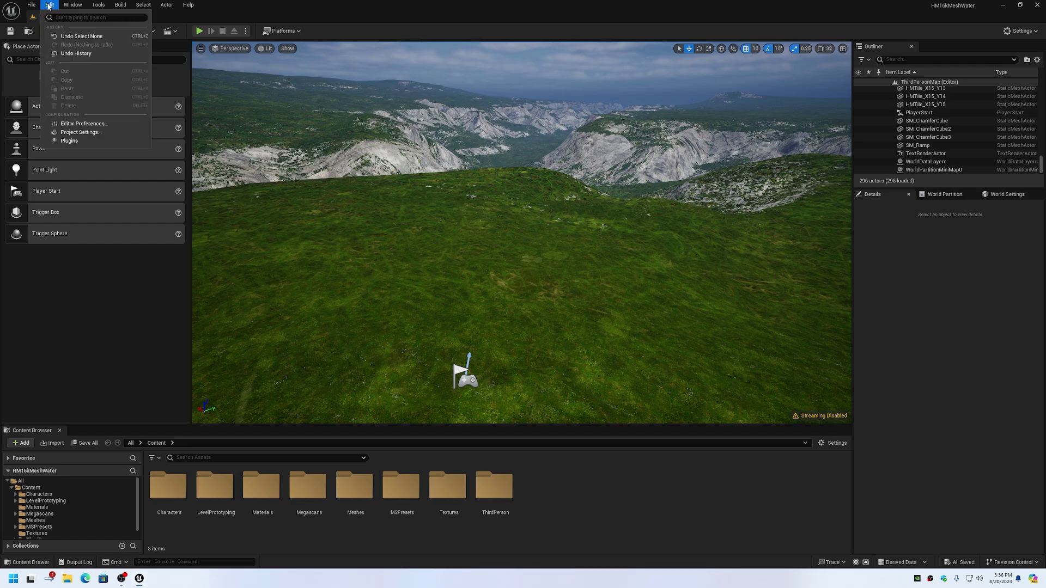
{"action": "left_click", "coordinate": [70, 140]}
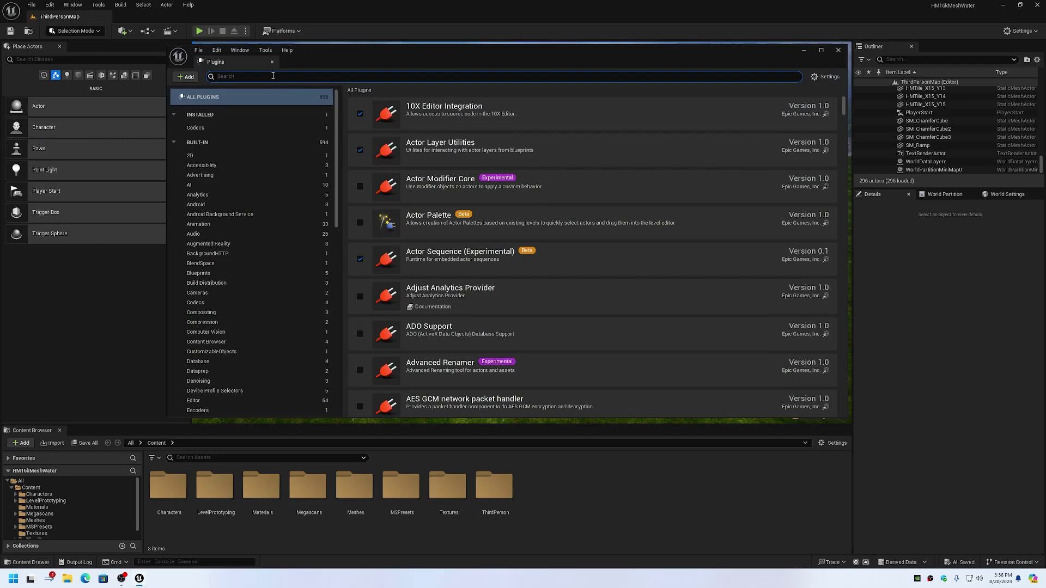
{"action": "type", "text": "water"}
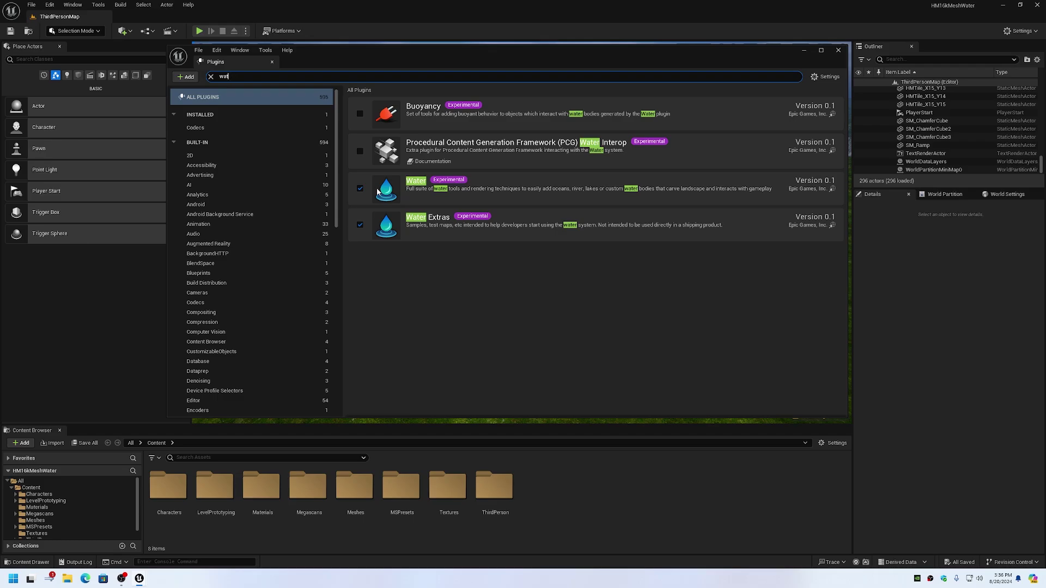
{"action": "key", "text": "BackSpace"}
{"action": "key", "text": "BackSpace"}
{"action": "key", "text": "BackSpace"}
{"action": "left_click", "coordinate": [838, 51]}
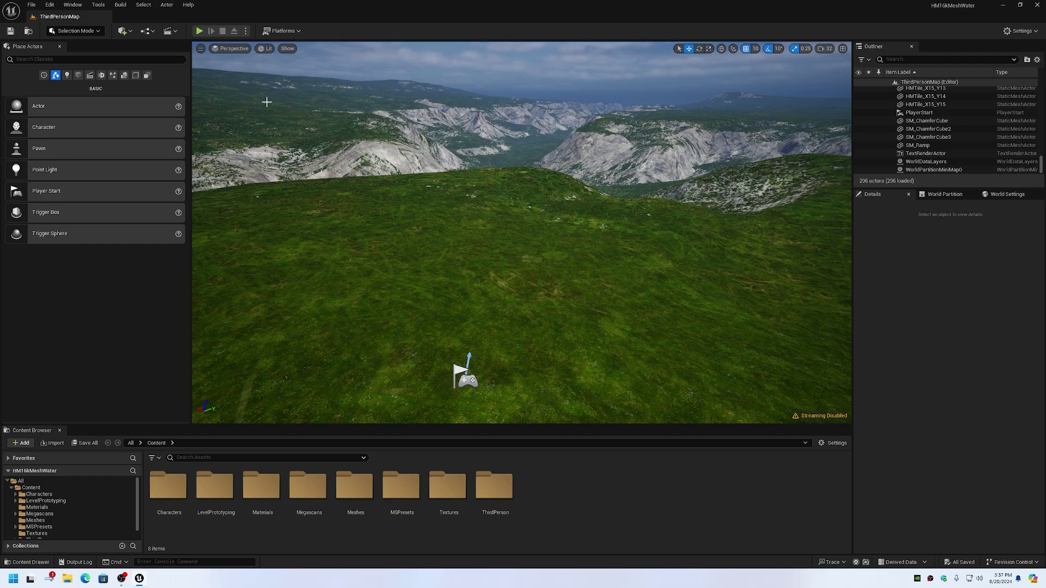
Find the water actors and place a Water Body Ocean in the green valley between the cliffs
{"action": "left_click", "coordinate": [63, 60]}
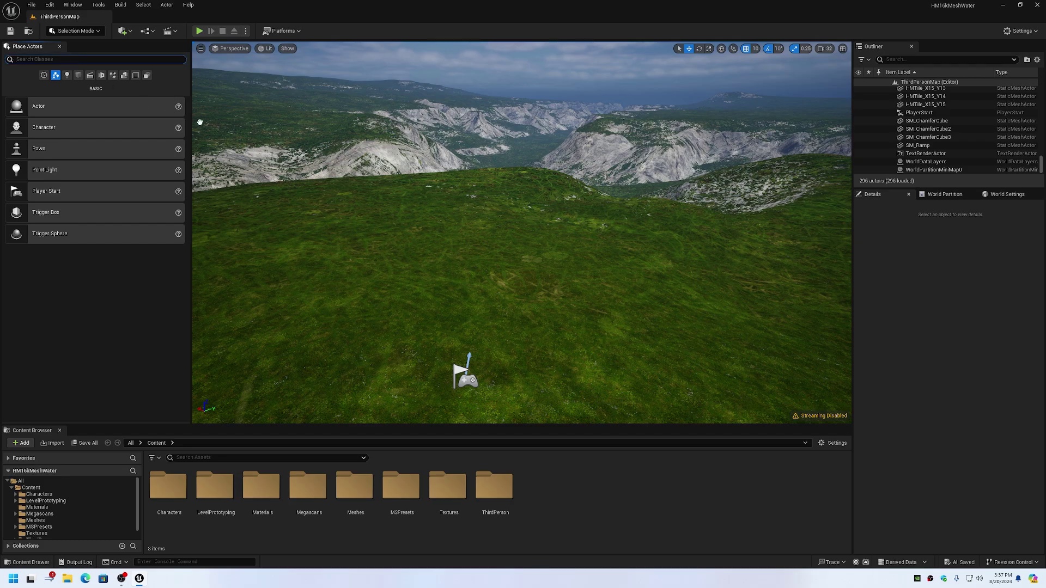
{"action": "type", "text": "water"}
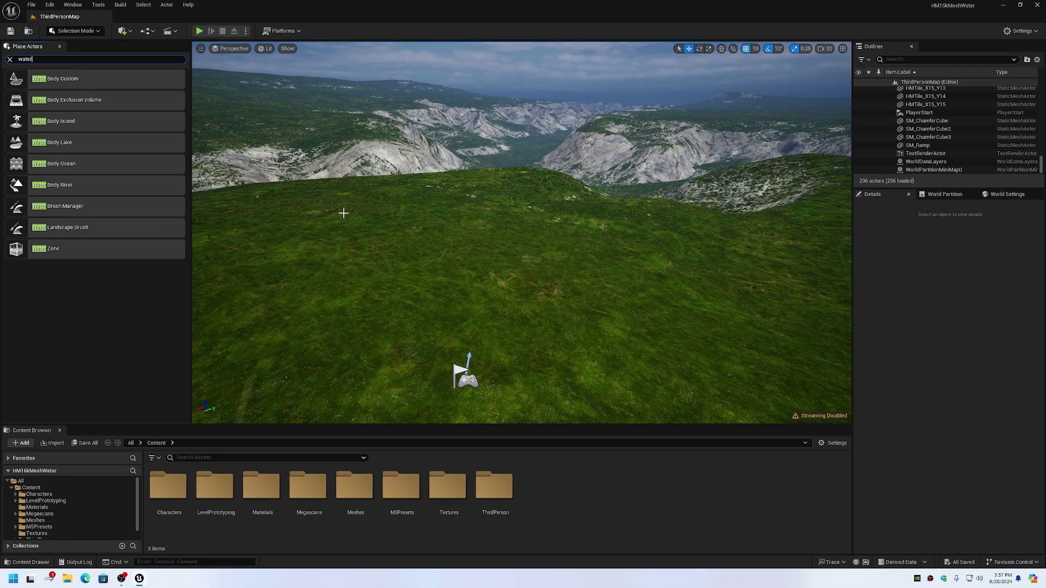
{"action": "left_click_drag", "start_coordinate": [343, 213], "coordinate": [343, 147]}
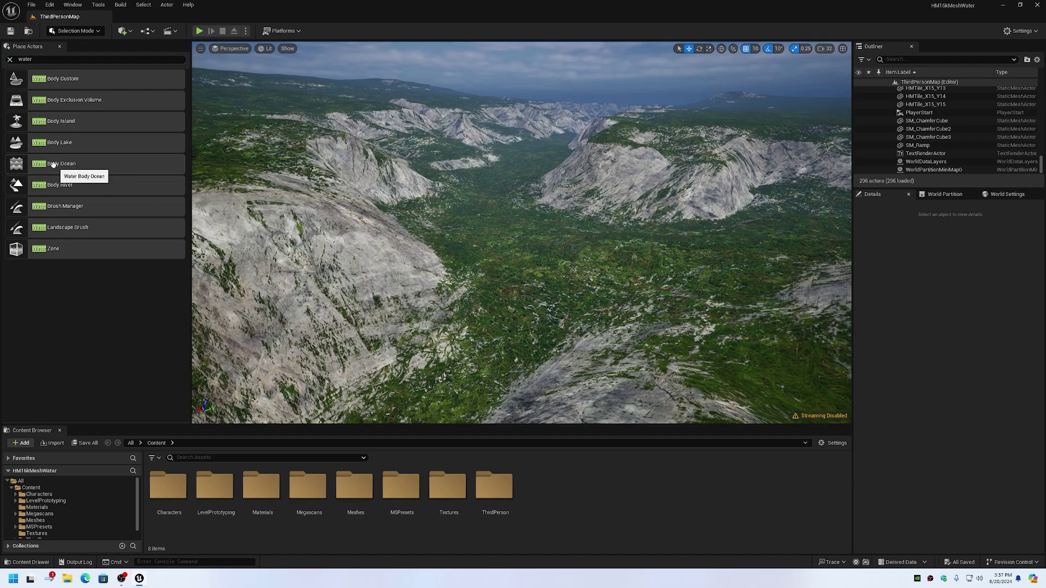
{"action": "left_click_drag", "start_coordinate": [54, 164], "coordinate": [504, 244]}
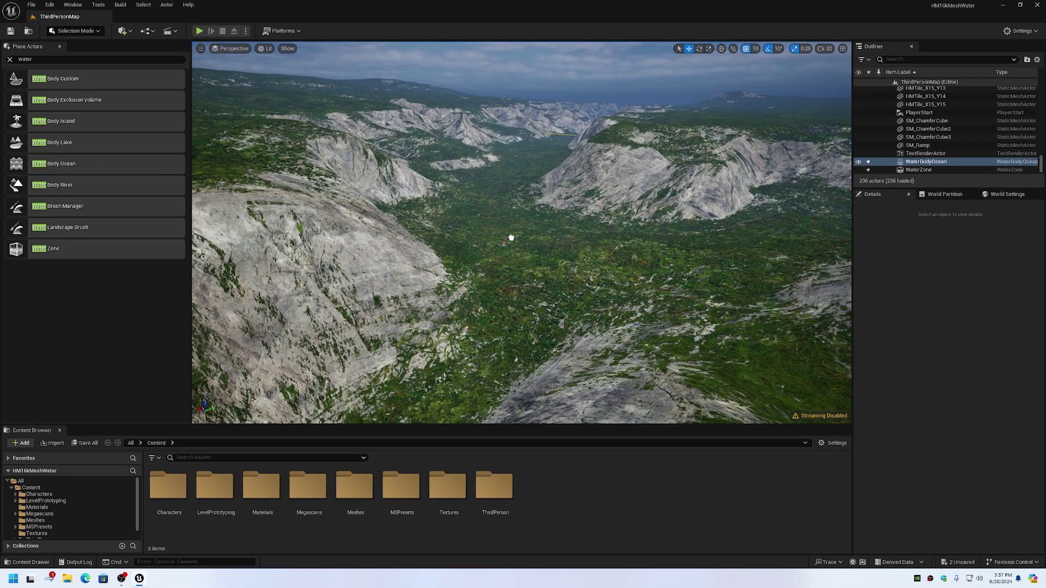
Raise the Water Body Ocean vertically until its surface floods the valley between the cliffs
{"action": "left_click_drag", "start_coordinate": [502, 206], "coordinate": [502, 193]}
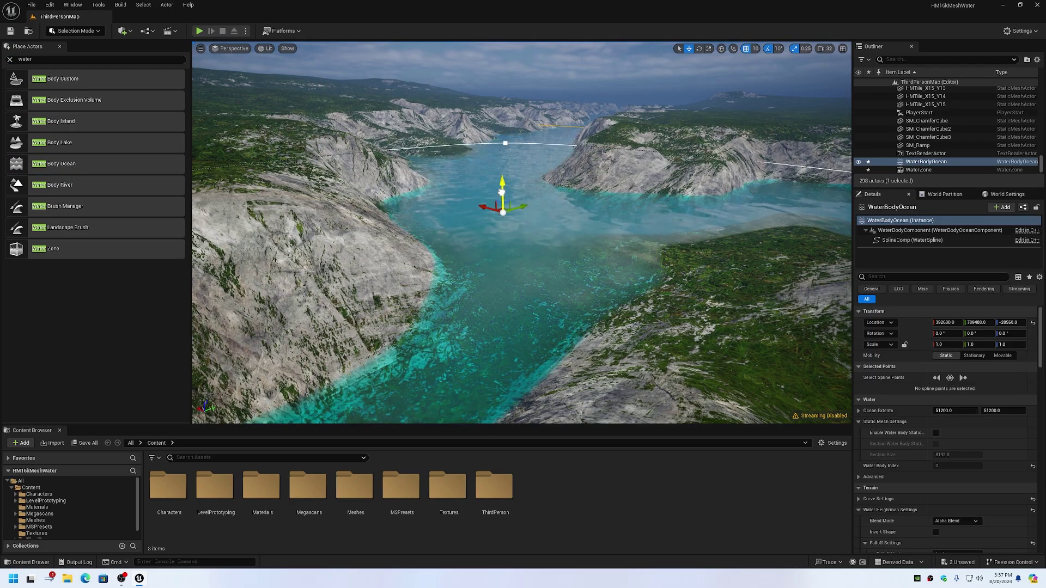
{"action": "right_click_drag", "start_coordinate": [571, 283], "coordinate": [637, 324]}
{"action": "right_click_drag", "start_coordinate": [532, 317], "coordinate": [531, 320]}
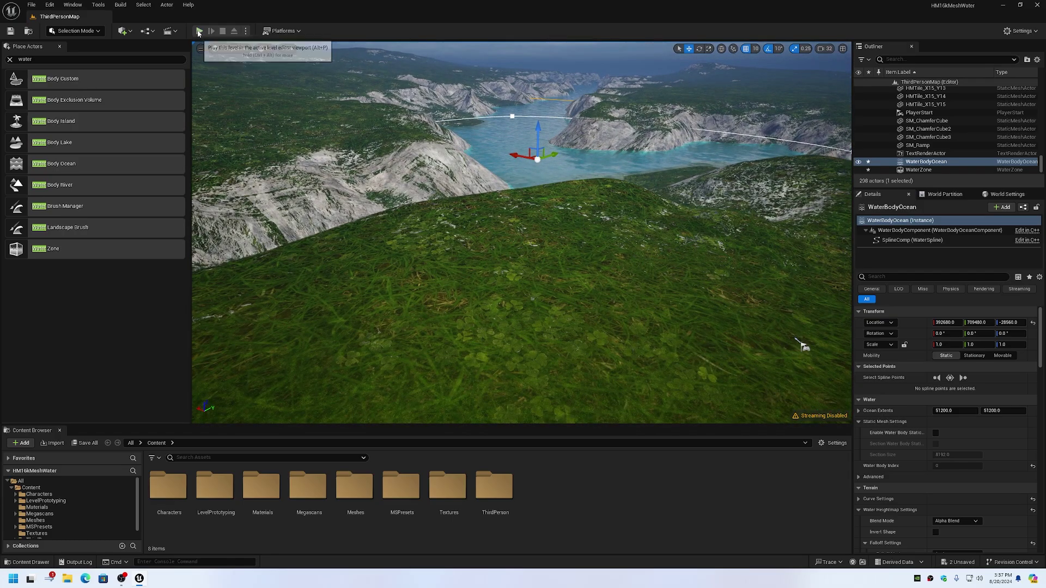
Play-test the level by running the character down the grassy slope into the ocean and back ashore, then end the session
{"action": "left_click", "coordinate": [199, 30]}
{"action": "left_click", "coordinate": [521, 232]}
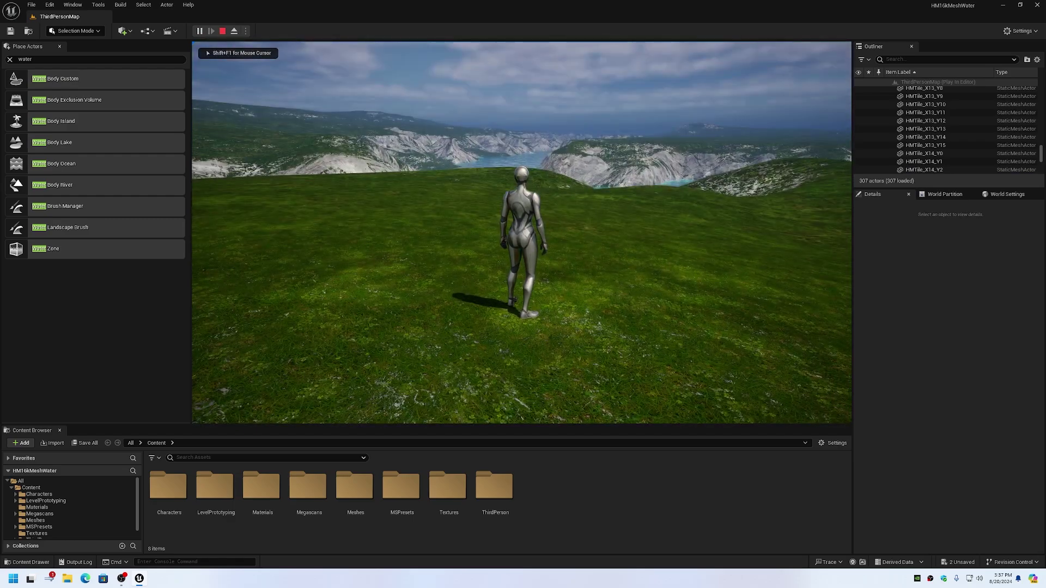
{"action": "key", "text": "w"}
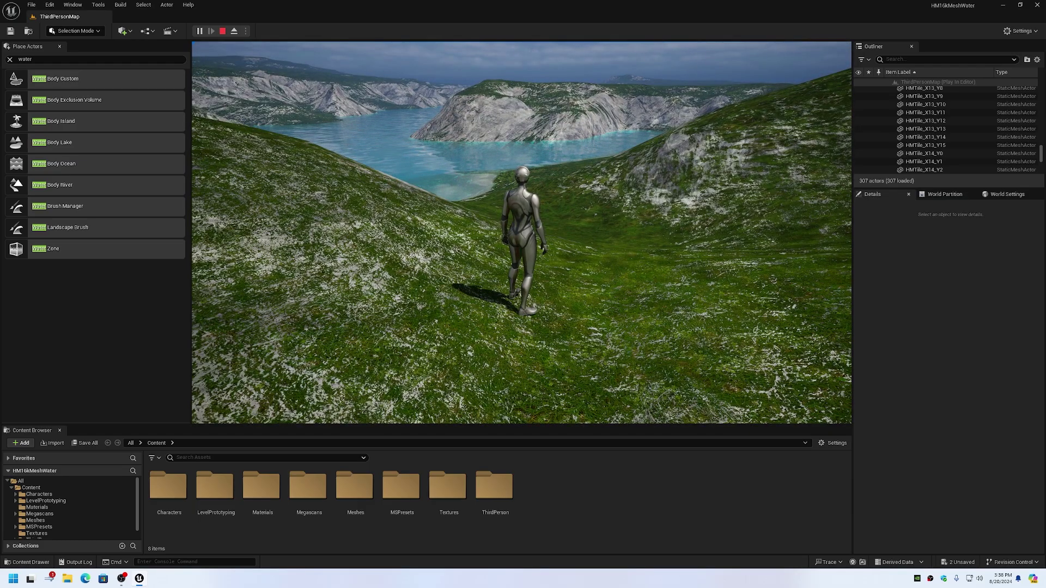
{"action": "key", "text": "w"}
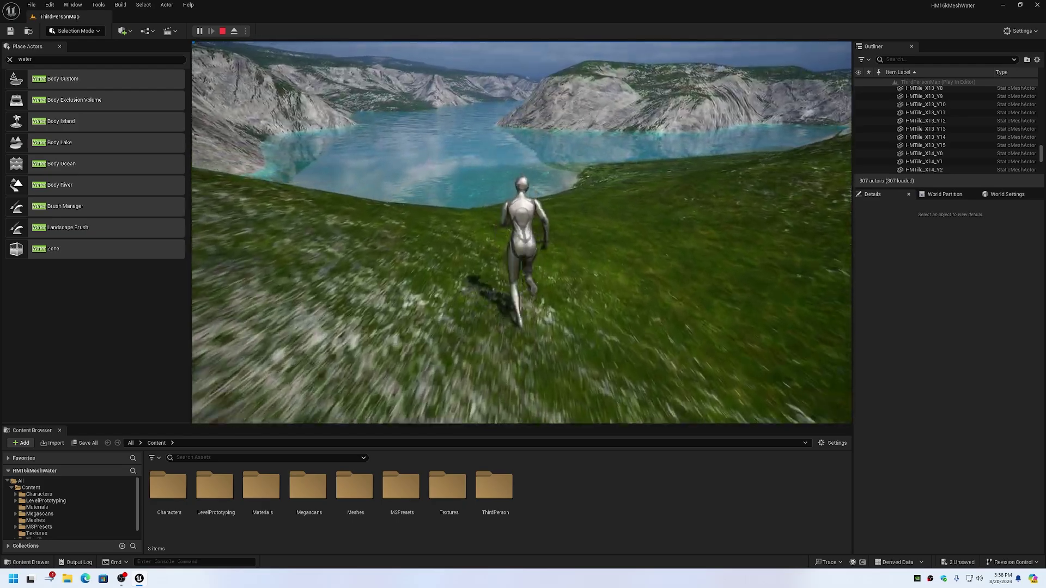
{"action": "key", "text": "w"}
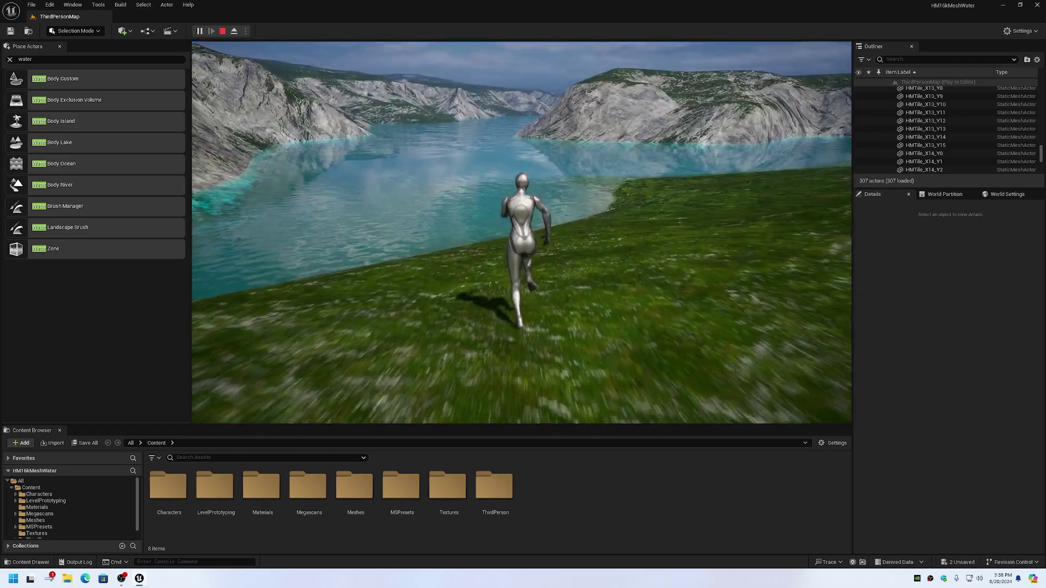
{"action": "key", "text": "w"}
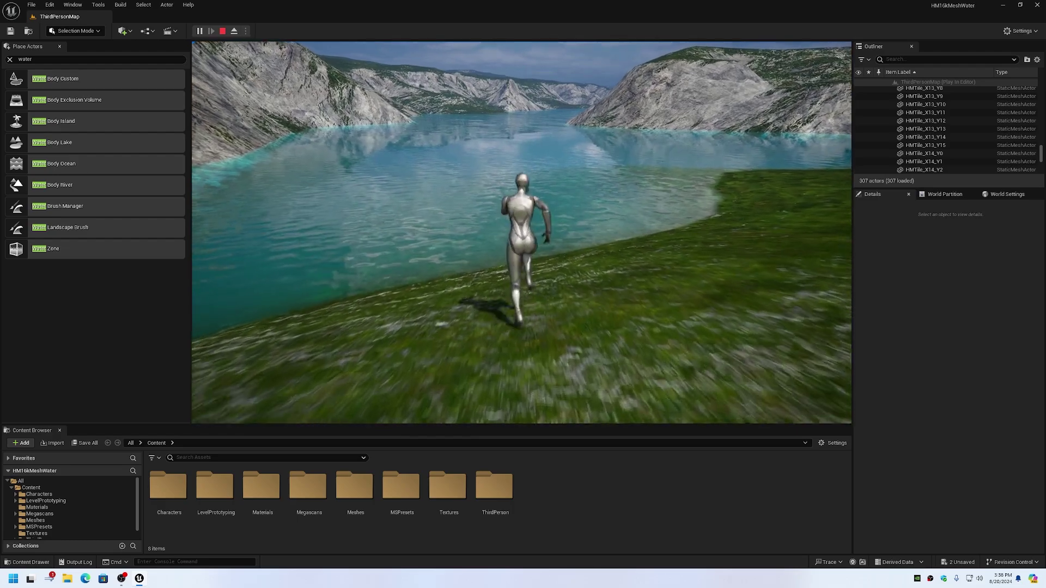
{"action": "key", "text": "w"}
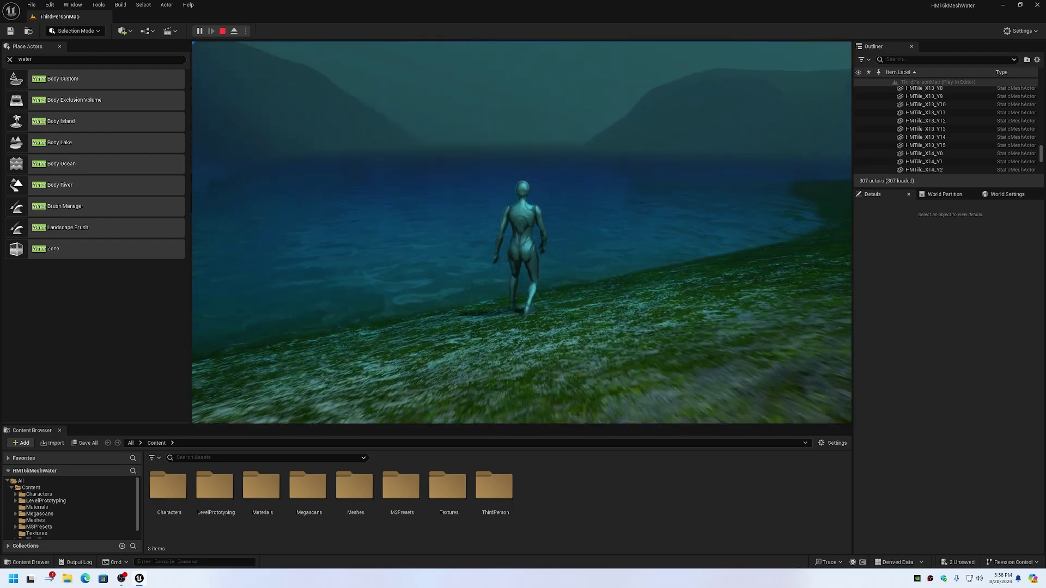
{"action": "key", "text": "w"}
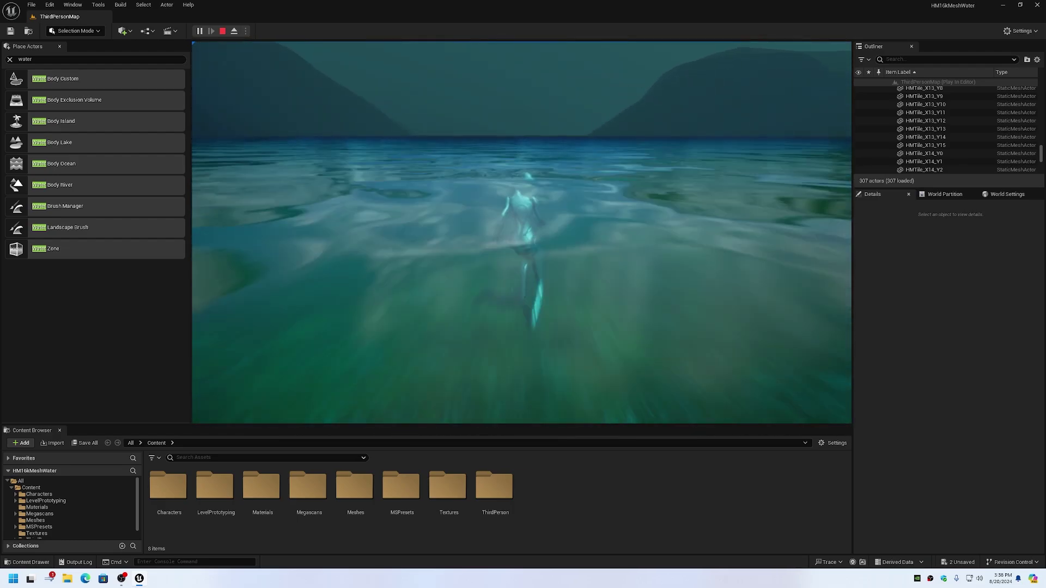
{"action": "key", "text": "s"}
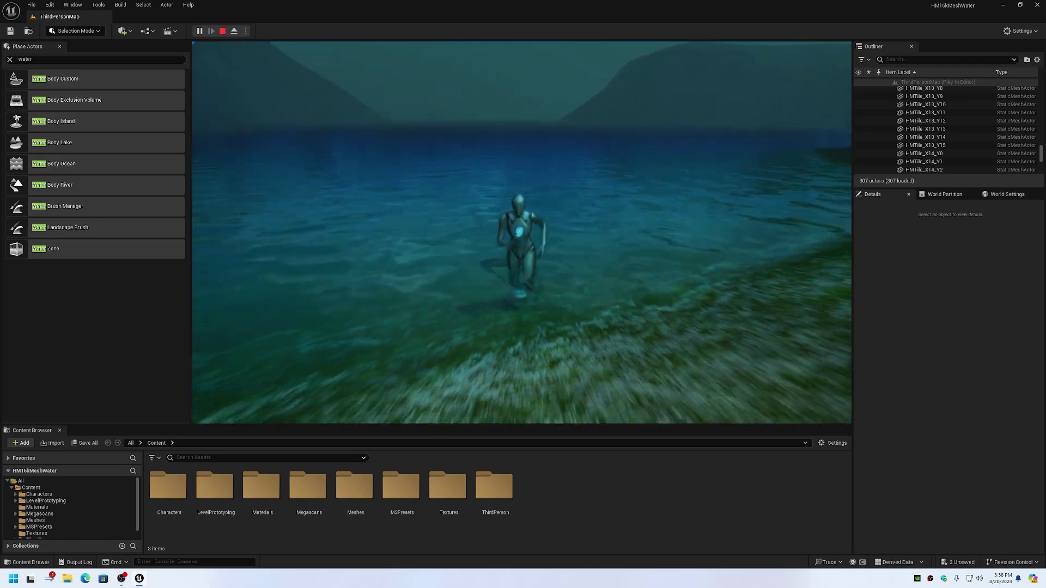
{"action": "key", "text": "s"}
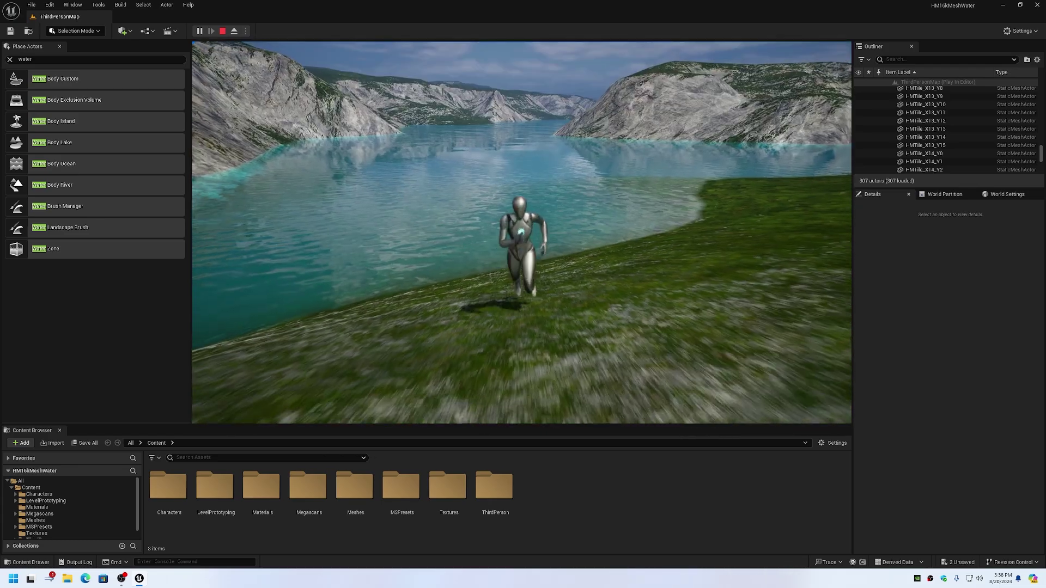
{"action": "key", "text": "s"}
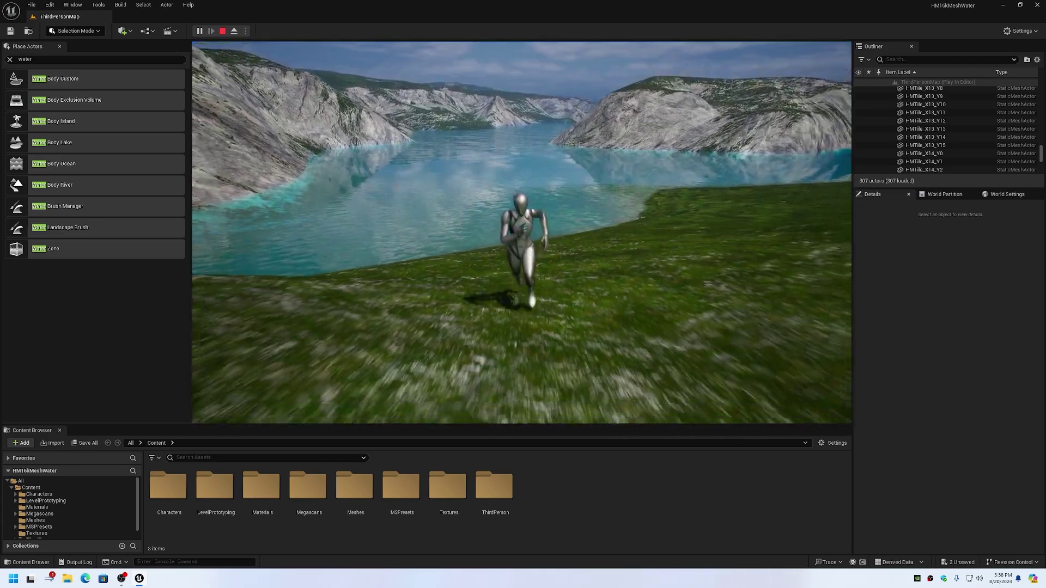
{"action": "key", "text": "Escape"}
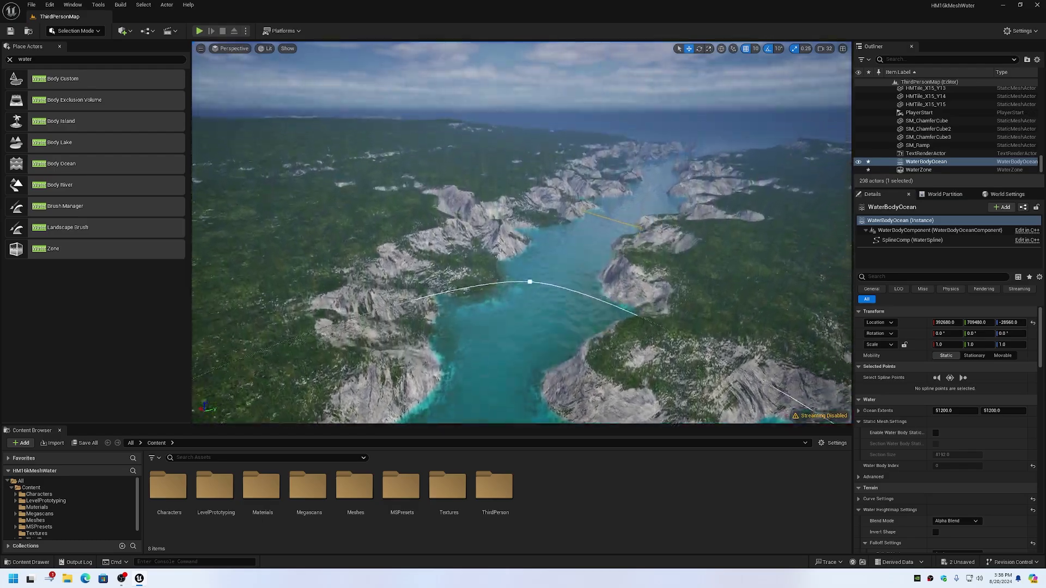
Fly over the tiled mesh terrain to inspect how the ocean fills the channels and meets the cliffs and islands
{"action": "key", "text": "w"}
{"action": "right_click_drag", "start_coordinate": [674, 421], "coordinate": [228, 419]}
{"action": "key", "text": "w"}
{"action": "key", "text": "w"}
{"action": "key", "text": "w"}
{"action": "key", "text": "w"}
{"action": "key", "text": "w"}
{"action": "key", "text": "w"}
{"action": "key", "text": "w"}
{"action": "key", "text": "w"}
{"action": "key", "text": "w"}
{"action": "key", "text": "w"}
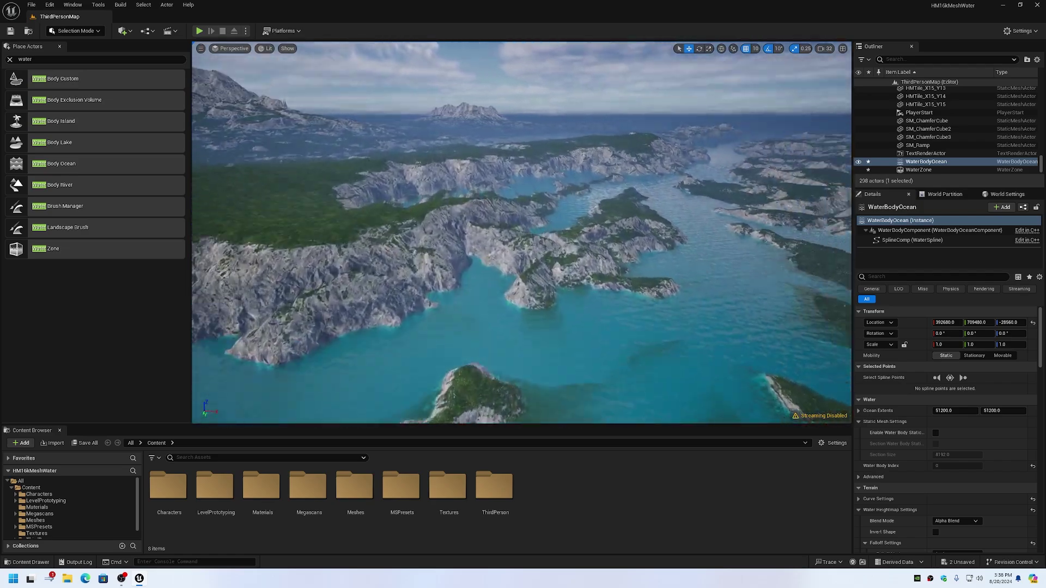
{"action": "key", "text": "w"}
{"action": "key", "text": "a"}
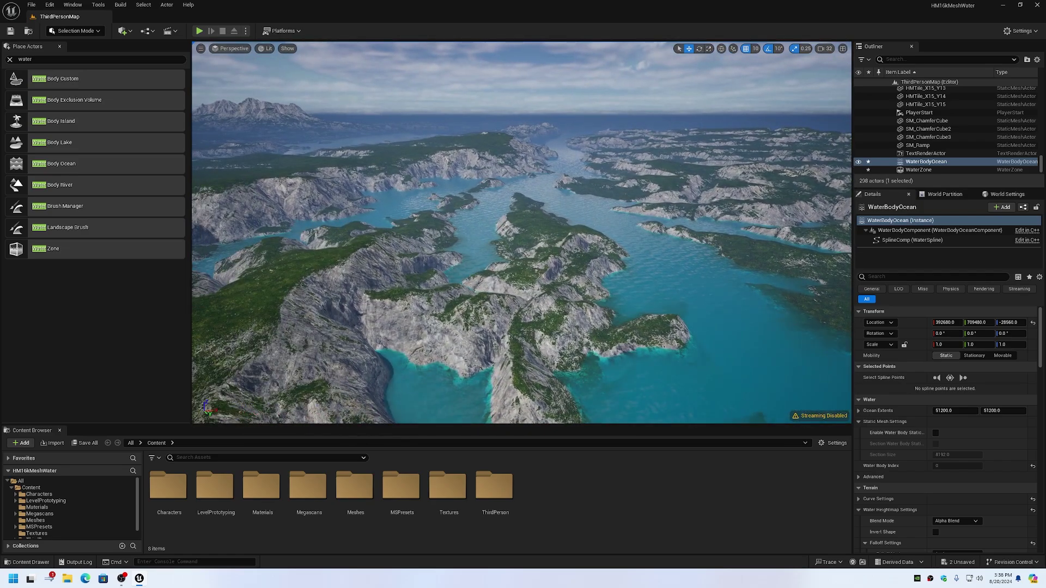
{"action": "right_click_drag", "start_coordinate": [229, 418], "coordinate": [259, 407]}
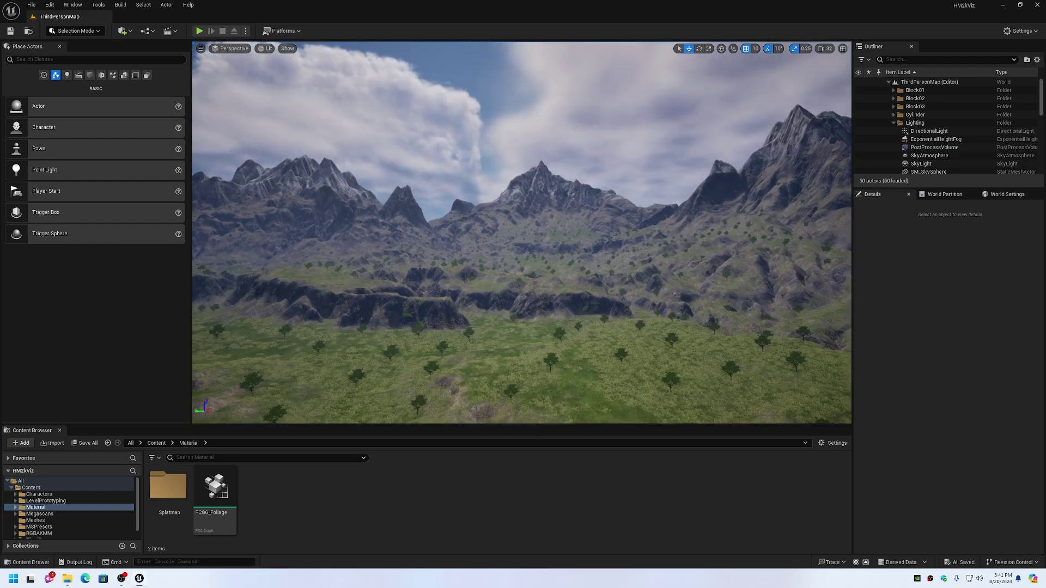
Search the HM2kViz project's plugins for "pcg" and check whether the Procedural Content Generation Framework is enabled
{"action": "key", "text": "q"}
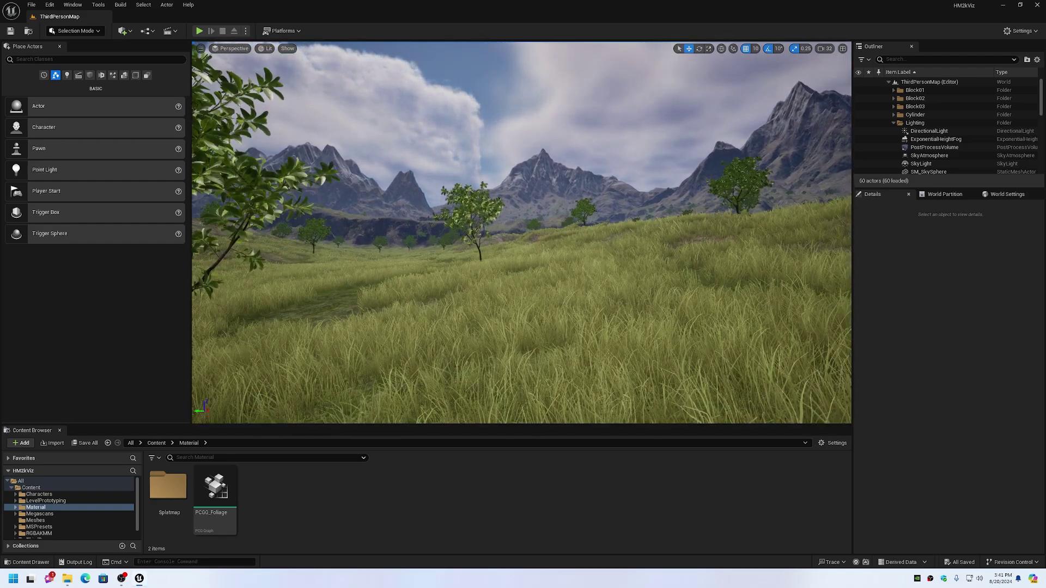
{"action": "key", "text": "q"}
{"action": "key", "text": "e"}
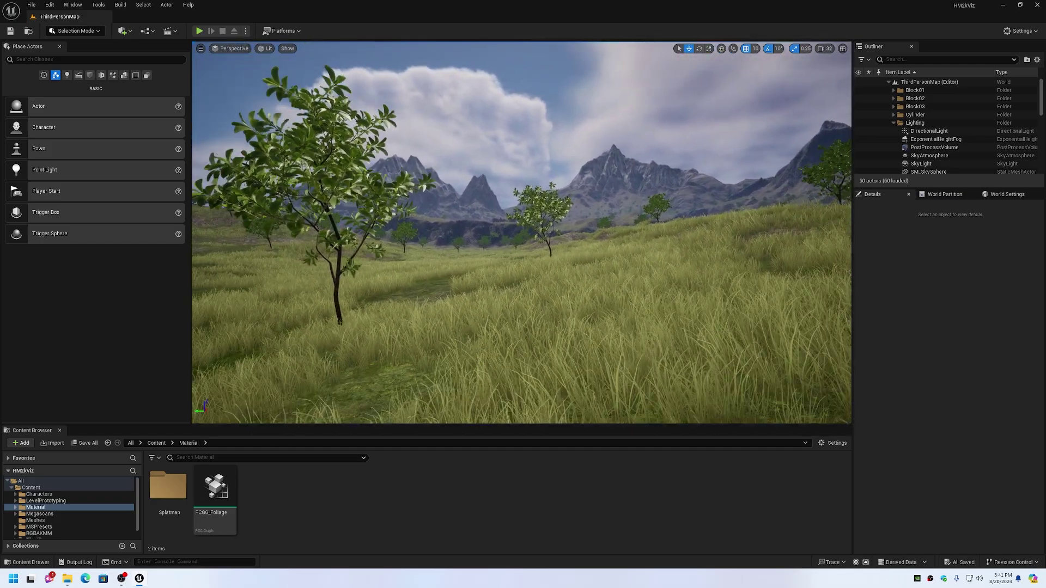
{"action": "left_click", "coordinate": [47, 5]}
{"action": "left_click", "coordinate": [74, 140]}
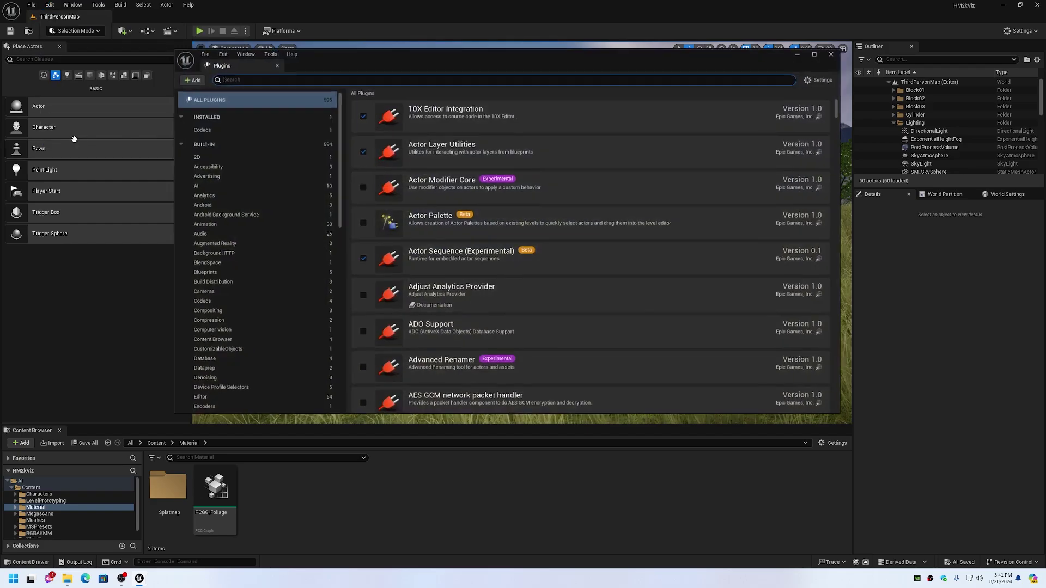
{"action": "type", "text": "p"}
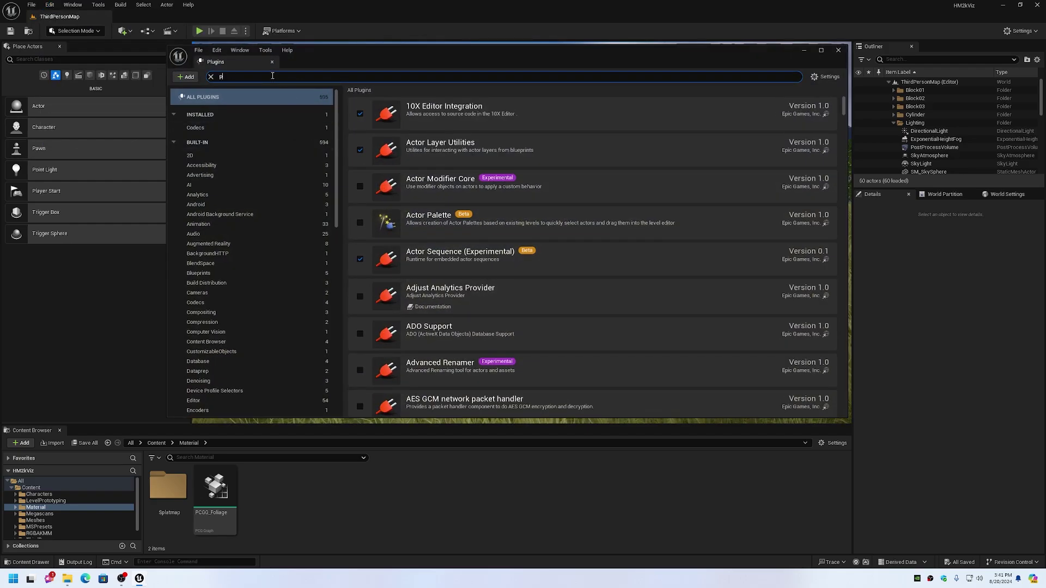
{"action": "type", "text": "cg"}
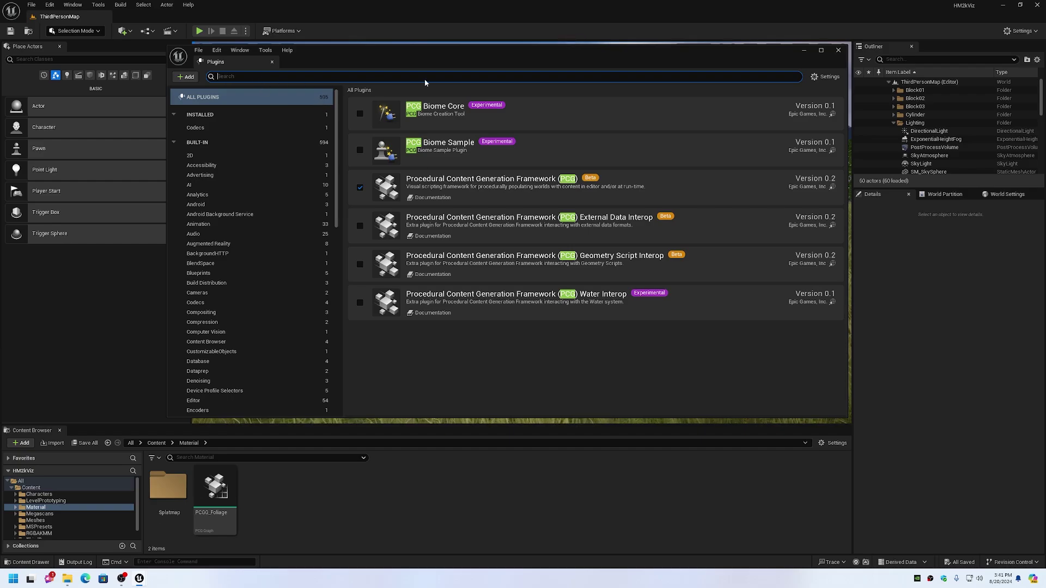
{"action": "left_click", "coordinate": [837, 50]}
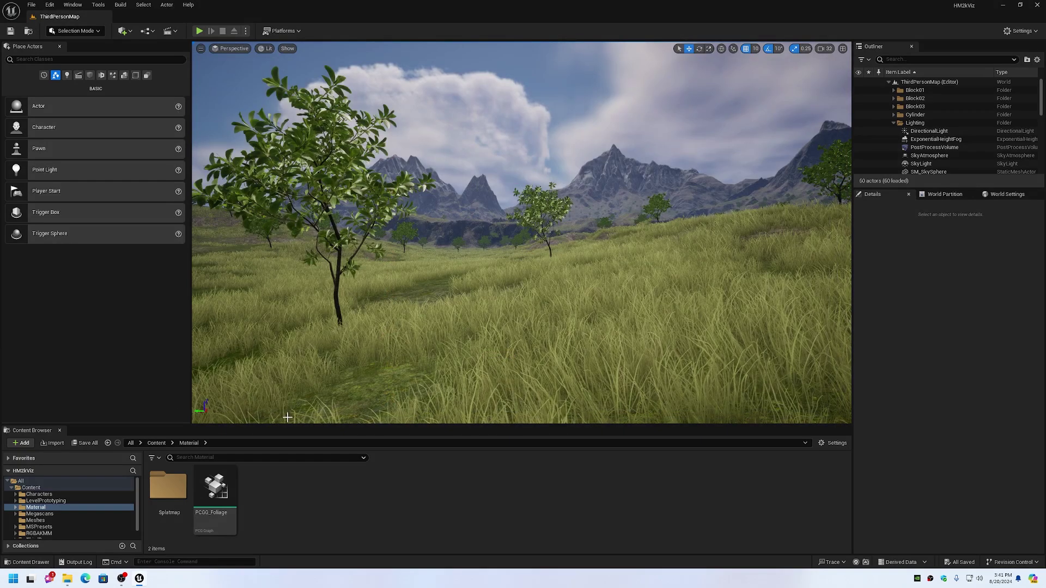
Look up the PCG Graph option among the asset types available in the Material folder, without creating one
{"action": "right_click", "coordinate": [321, 501]}
{"action": "mouse_move", "coordinate": [370, 444]}
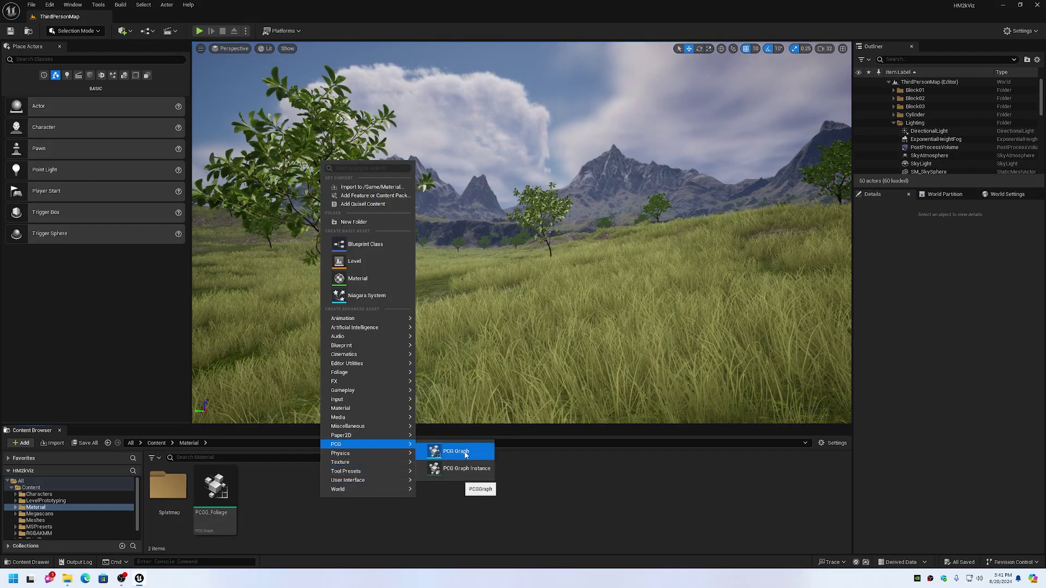
{"action": "left_click", "coordinate": [264, 495]}
Open the PCGG_Foliage graph and examine its node layout and the Get Texture Data node's settings
{"action": "left_click", "coordinate": [218, 487]}
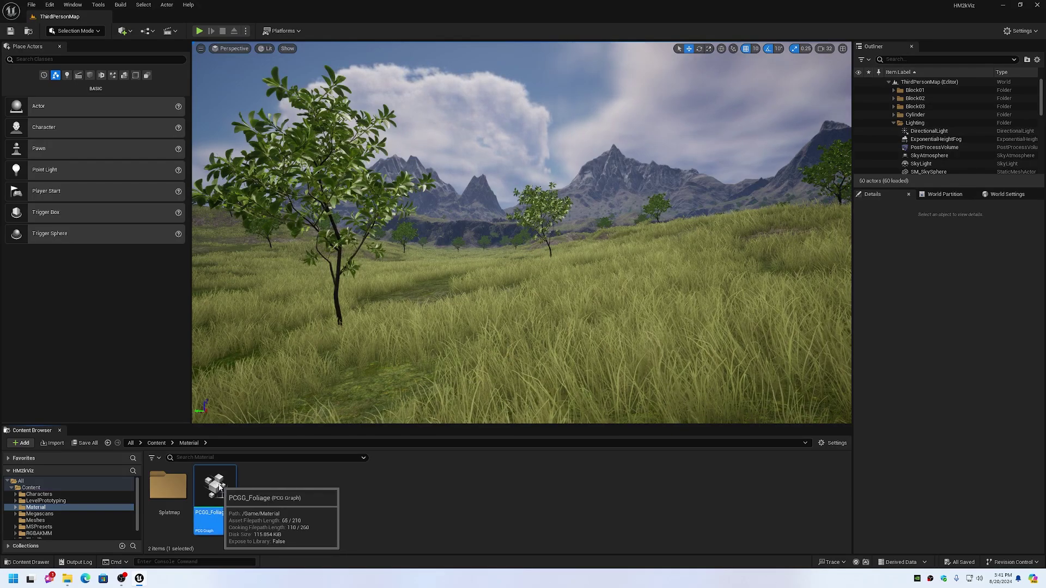
{"action": "double_click", "coordinate": [218, 486]}
{"action": "right_click_drag", "start_coordinate": [347, 308], "coordinate": [339, 278]}
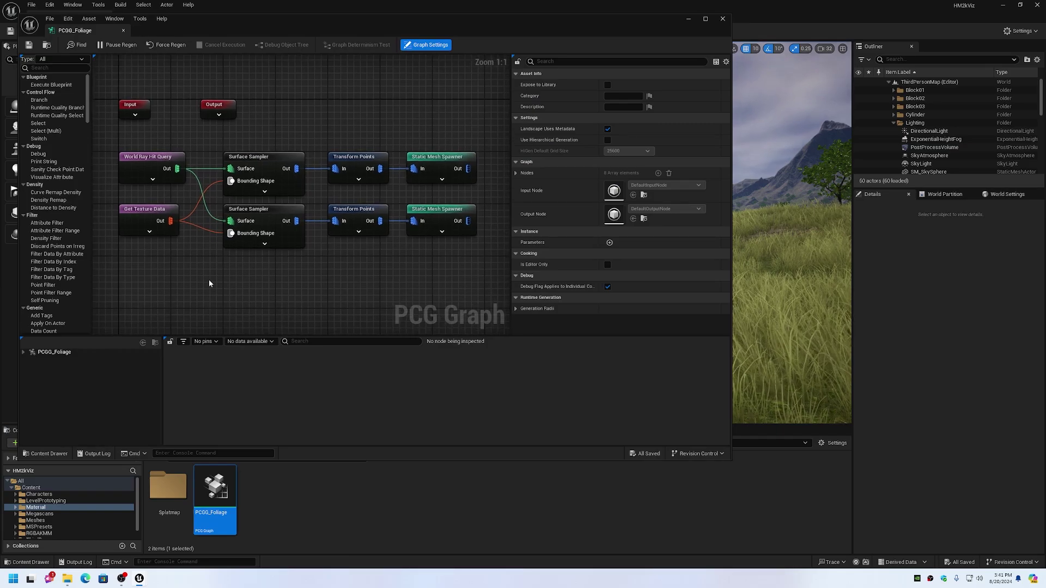
{"action": "left_click", "coordinate": [142, 211]}
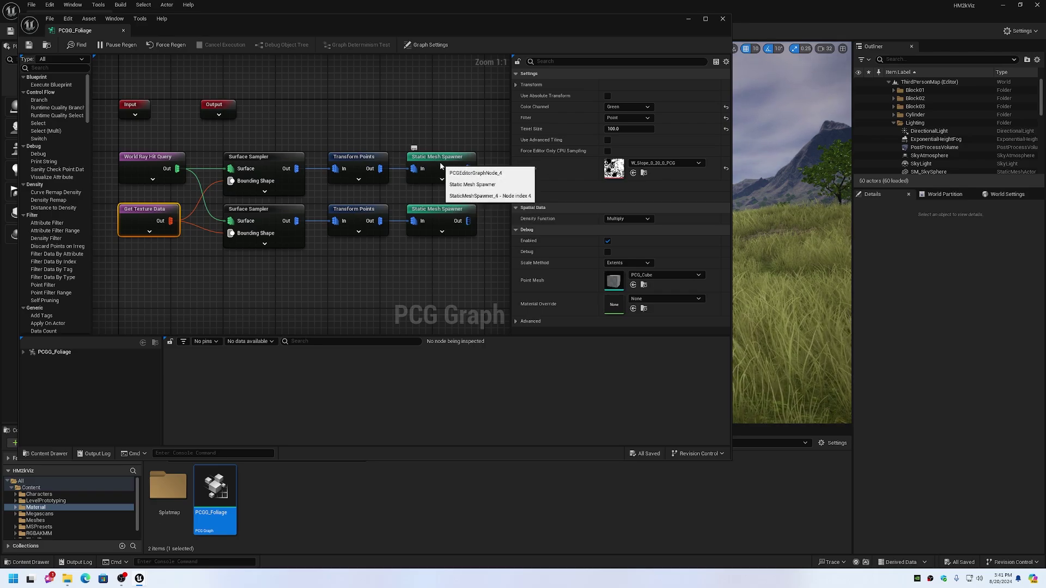
{"action": "left_click", "coordinate": [424, 117]}
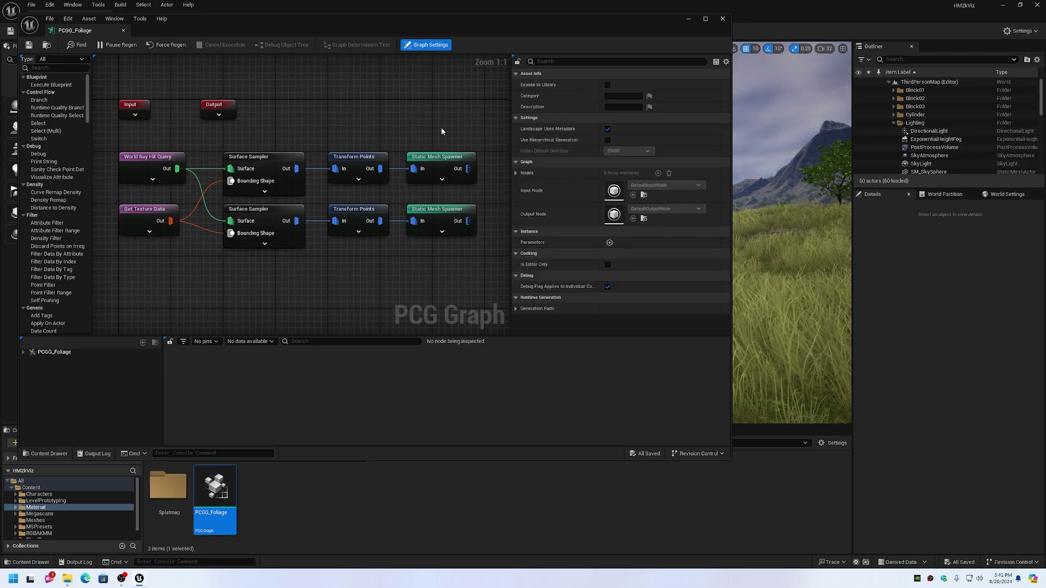
Examine the mesh entry and collision settings of the upper Static Mesh Spawner node, then close the graph
{"action": "left_click", "coordinate": [438, 158]}
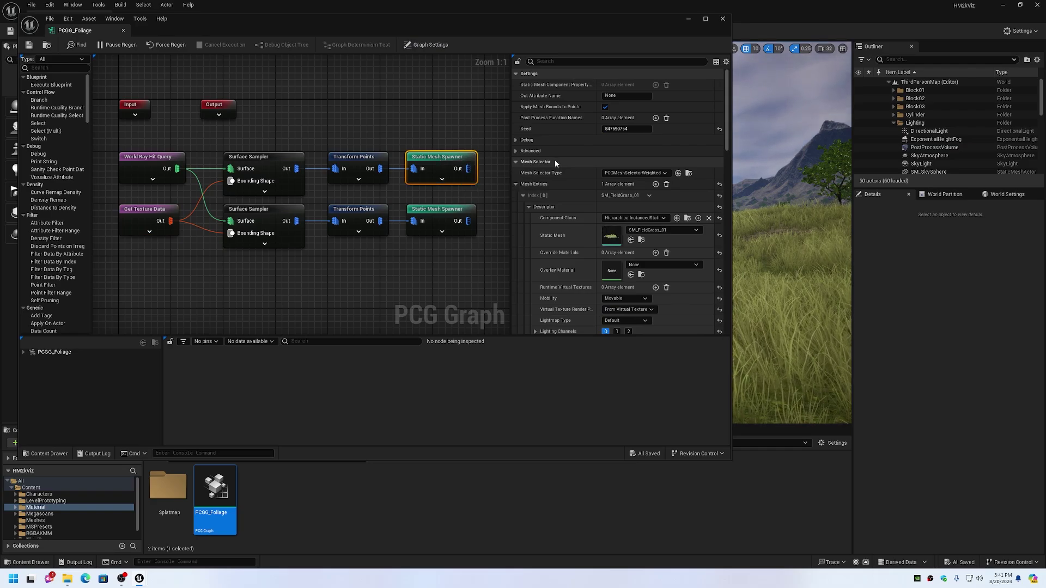
{"action": "scroll", "coordinate": [590, 240], "scroll_direction": "down", "scroll_amount": 4}
{"action": "scroll", "coordinate": [589, 242], "scroll_direction": "down", "scroll_amount": 2}
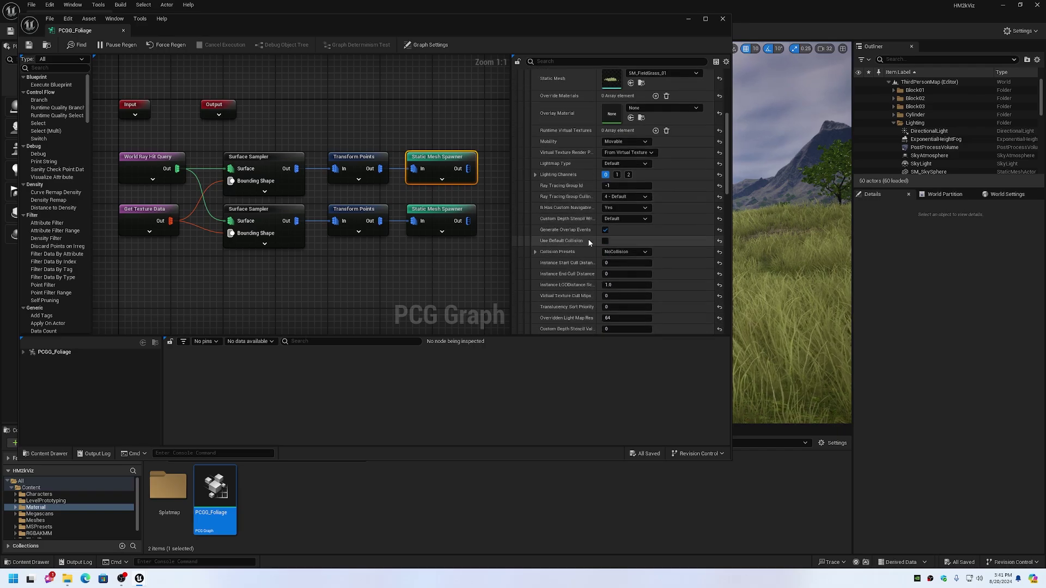
{"action": "scroll", "coordinate": [589, 243], "scroll_direction": "down", "scroll_amount": 1}
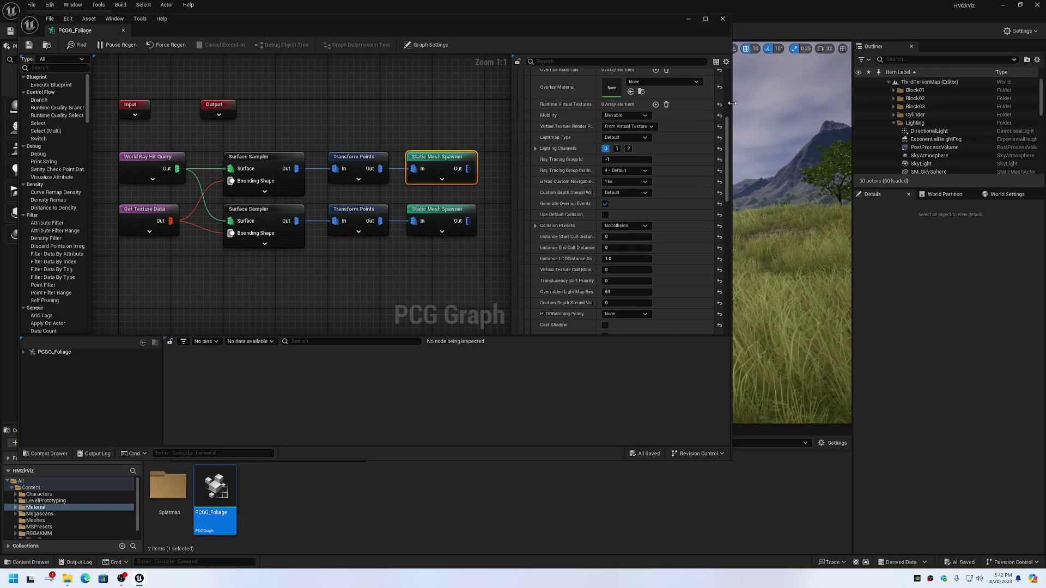
{"action": "left_click", "coordinate": [723, 20]}
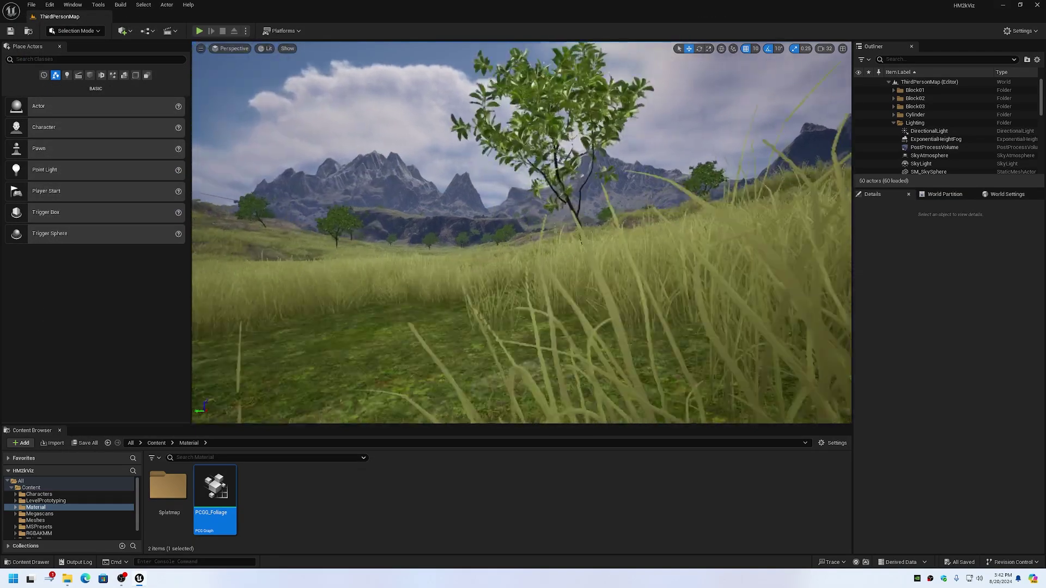
Play the level and walk the character through the tall grass and trees to inspect the PCG foliage
{"action": "middle_click_drag", "start_coordinate": [534, 194], "coordinate": [531, 278]}
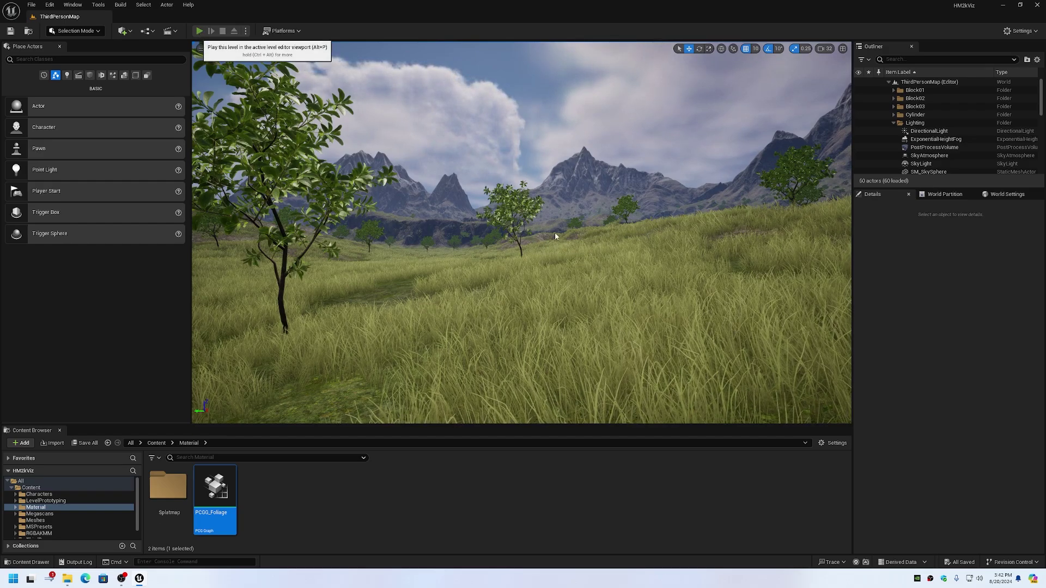
{"action": "key", "text": "alt+p"}
{"action": "left_click", "coordinate": [517, 240]}
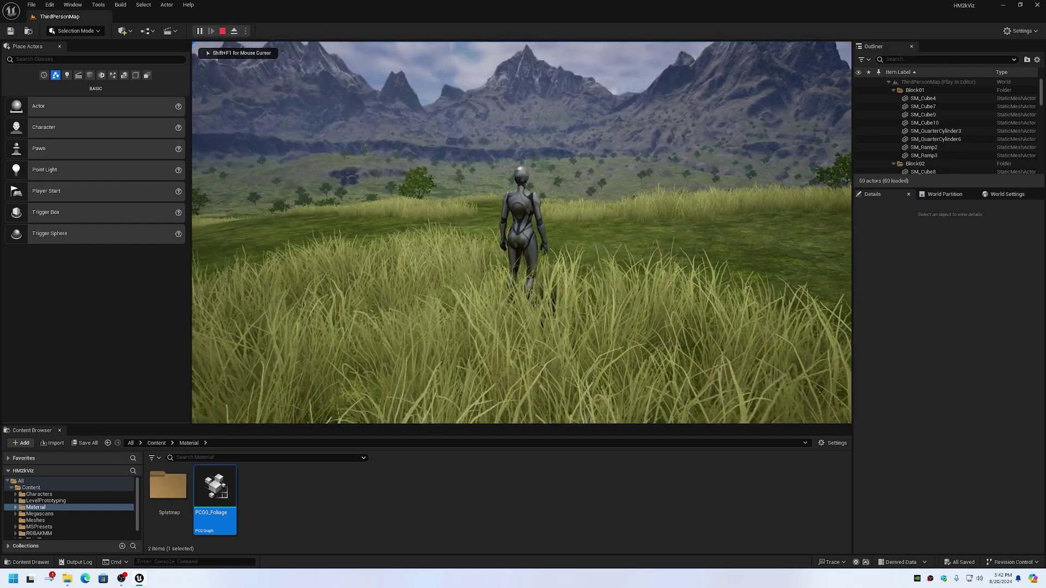
{"action": "key", "text": "w"}
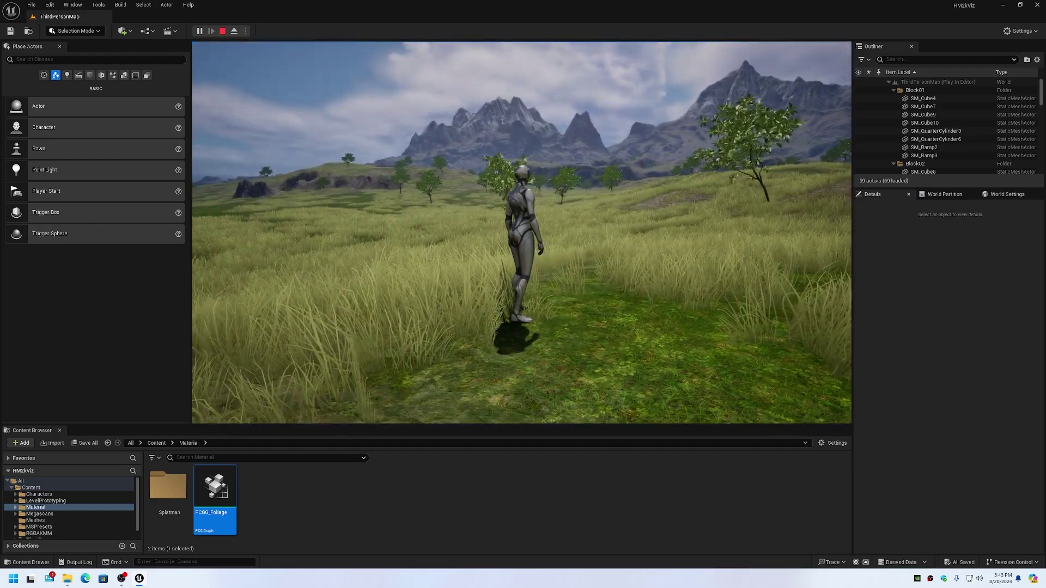
{"action": "key", "text": "w"}
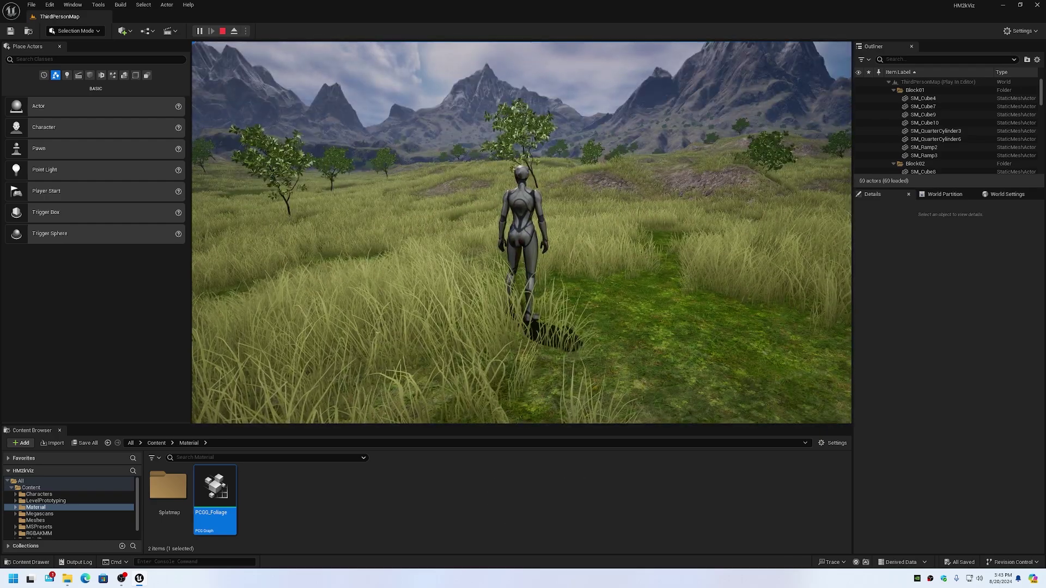
{"action": "key", "text": "w"}
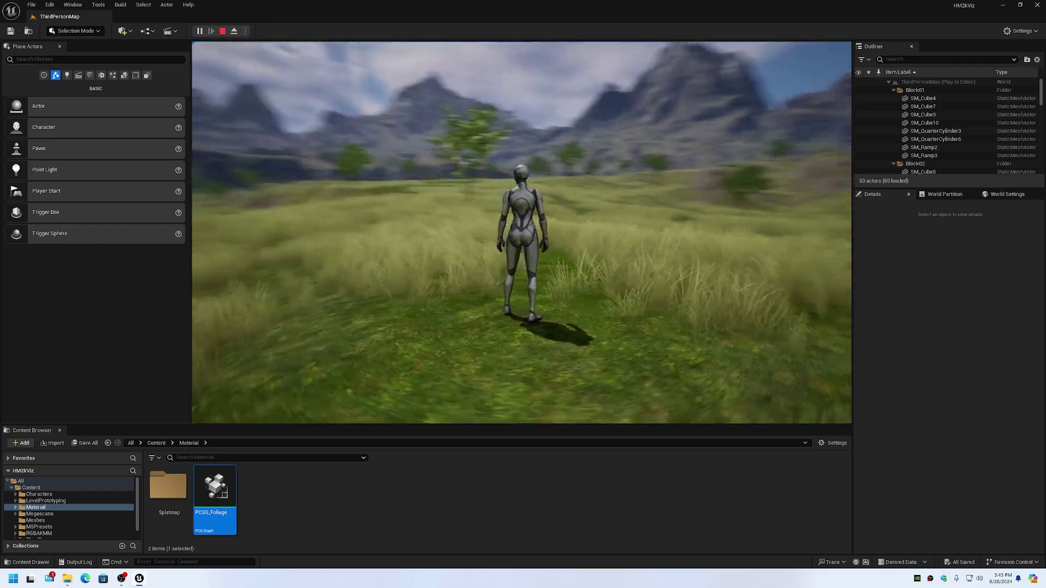
{"action": "key", "text": "w"}
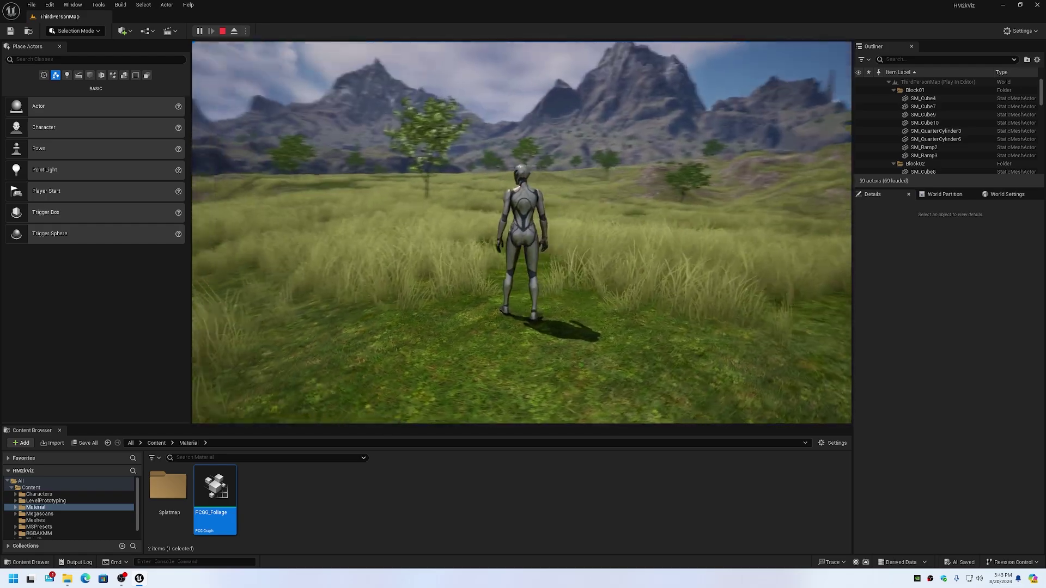